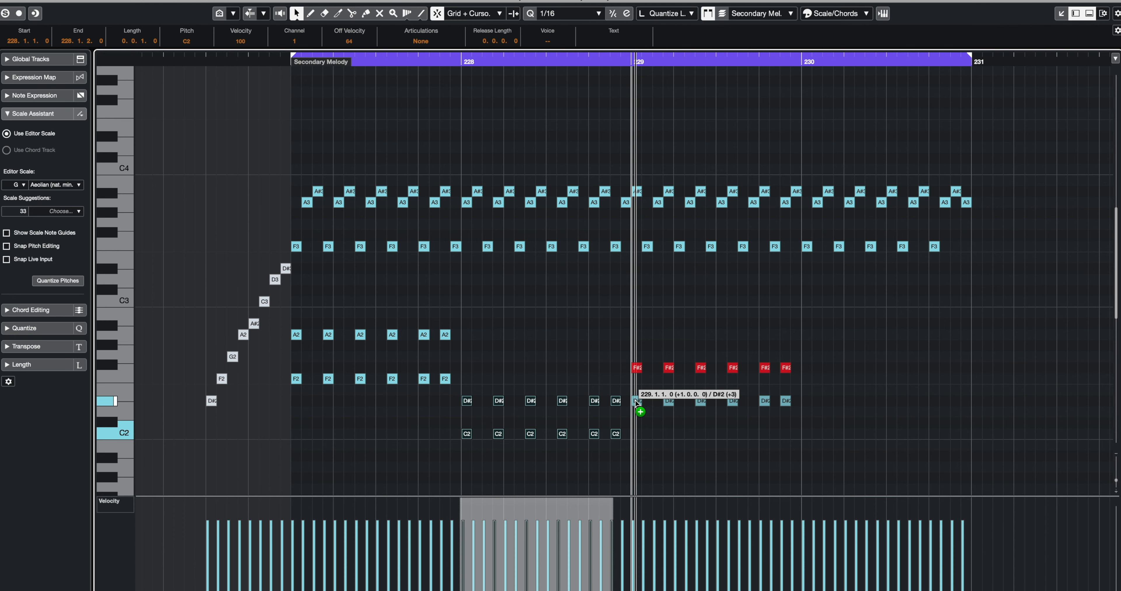
Copy the bar 228 chord pattern to bar 229 with D#2 as its lower note, set the upper notes to G2, and play it.
left_click_drag(636, 402, 636, 402)
left_click_drag(623, 350, 822, 381)
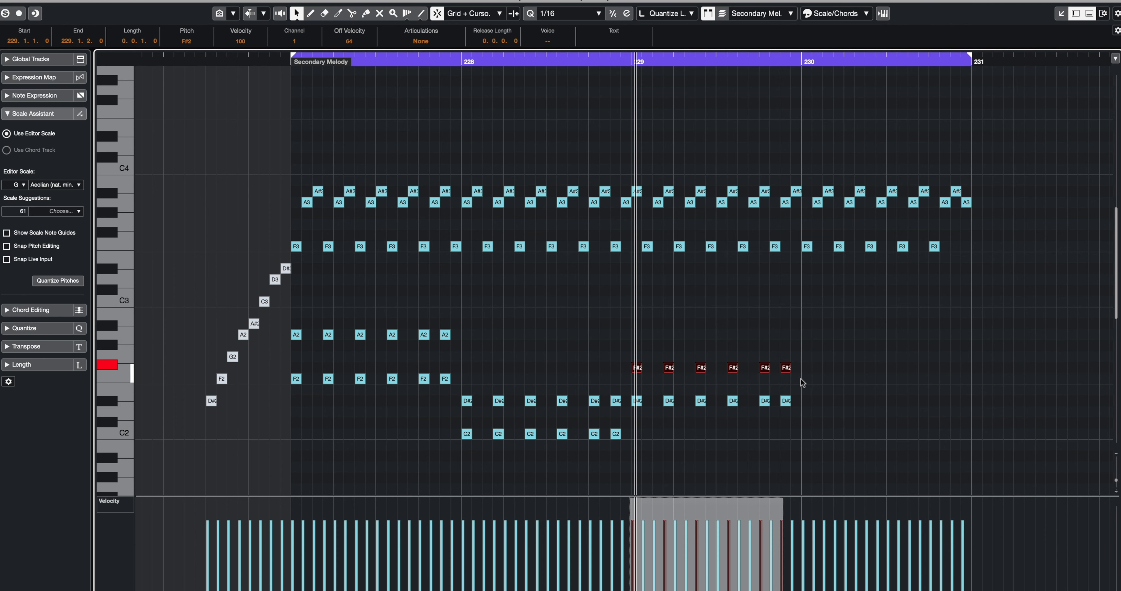
key("Down")
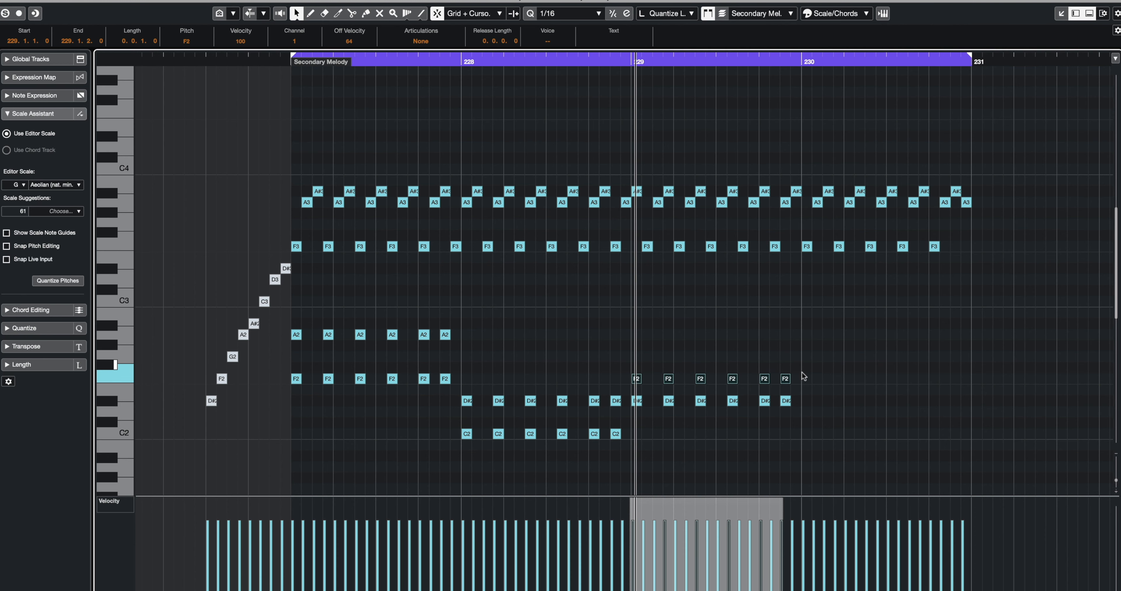
left_click_drag(803, 377, 623, 381)
key("Up")
key("Up")
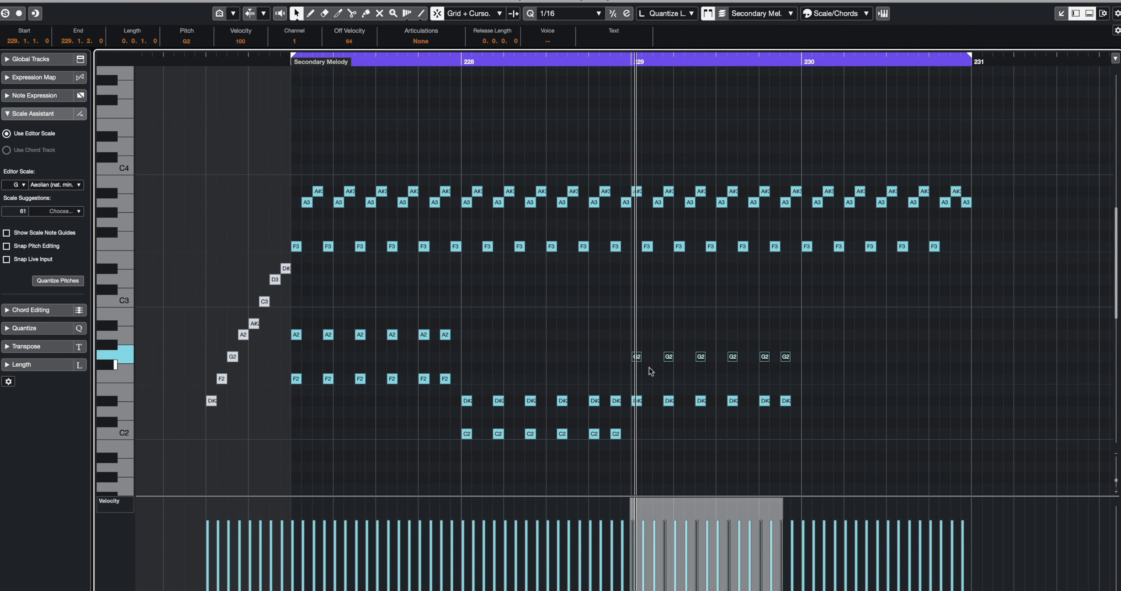
key("space")
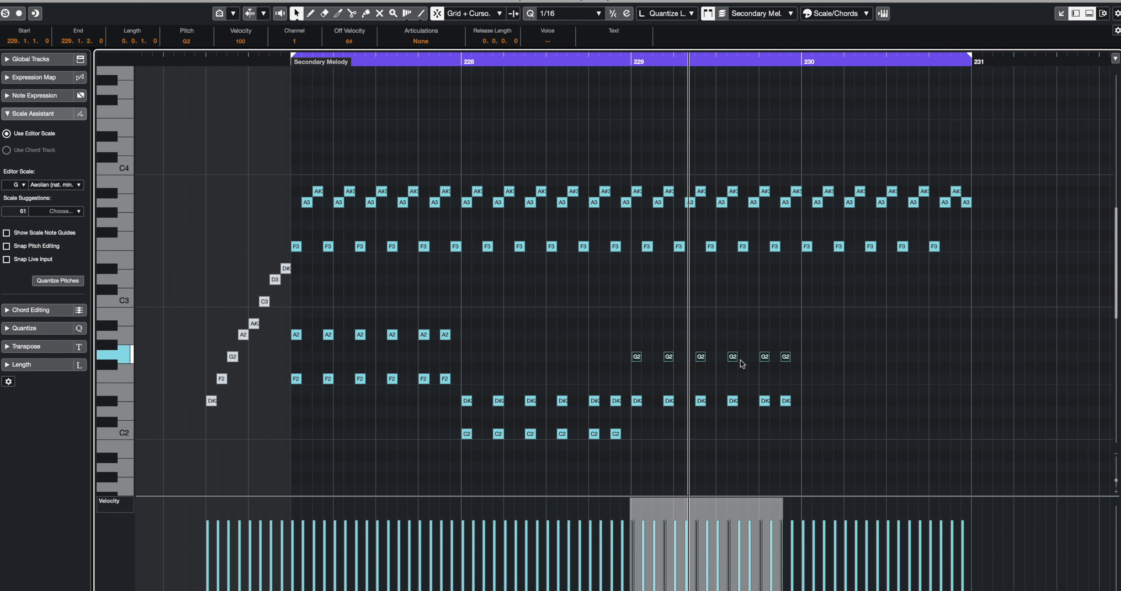
key("space")
Extend the D#2/G2 pattern through bar 230, transpose its last three chords down to A#1 and D2, and audition.
left_click_drag(829, 321, 807, 403)
left_click_drag(1002, 323, 890, 441)
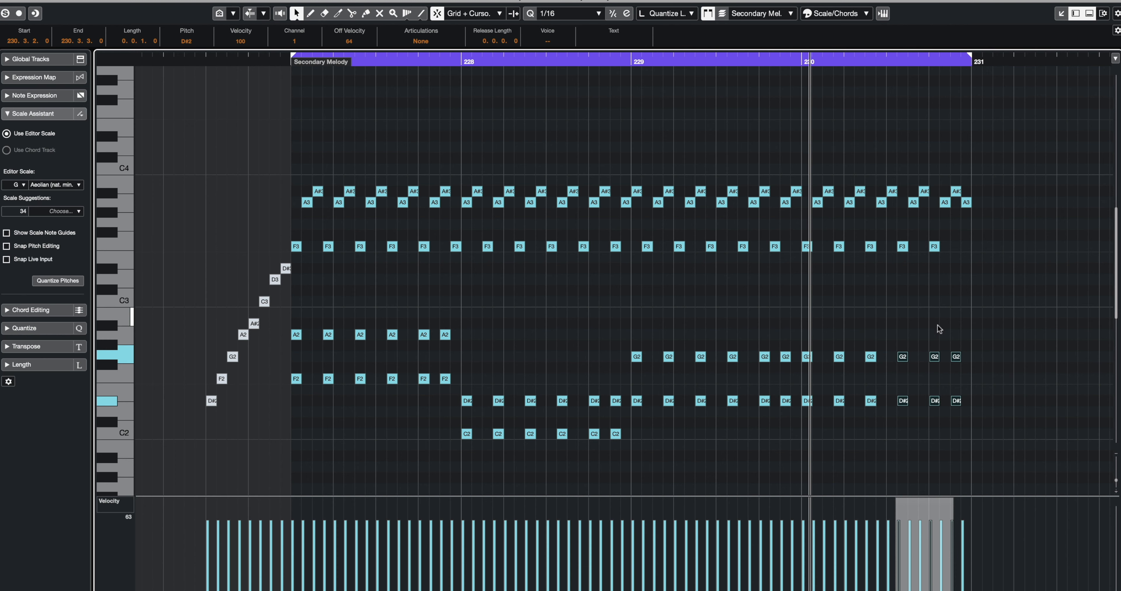
key("Down")
key("Down")
key("Down")
key("Down")
key("Down")
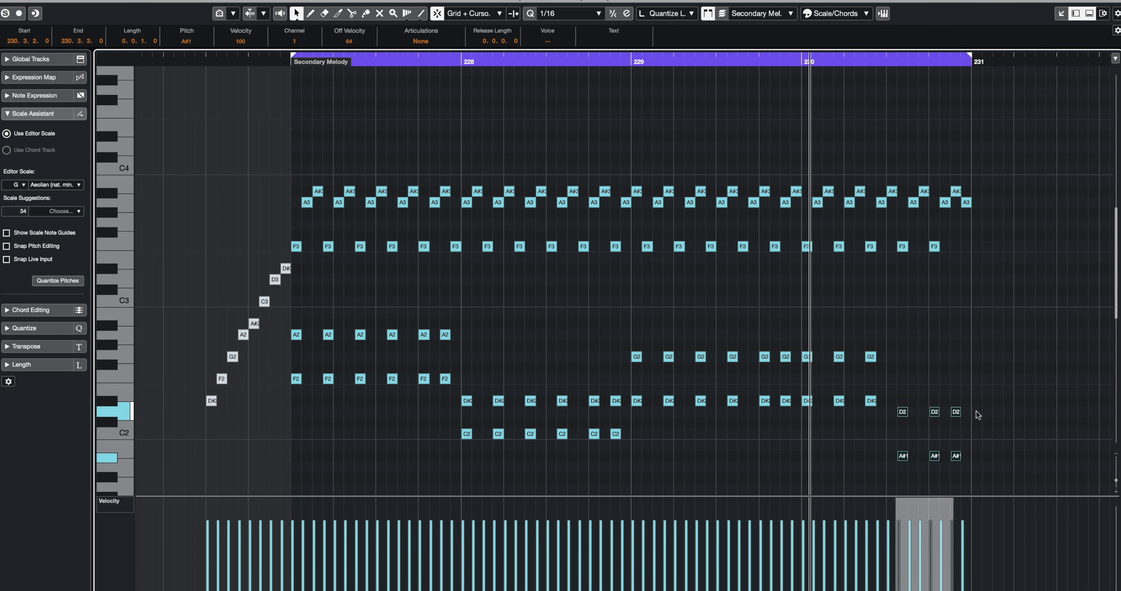
left_click_drag(880, 441, 1022, 474)
left_click_drag(1053, 396, 890, 426)
key("space")
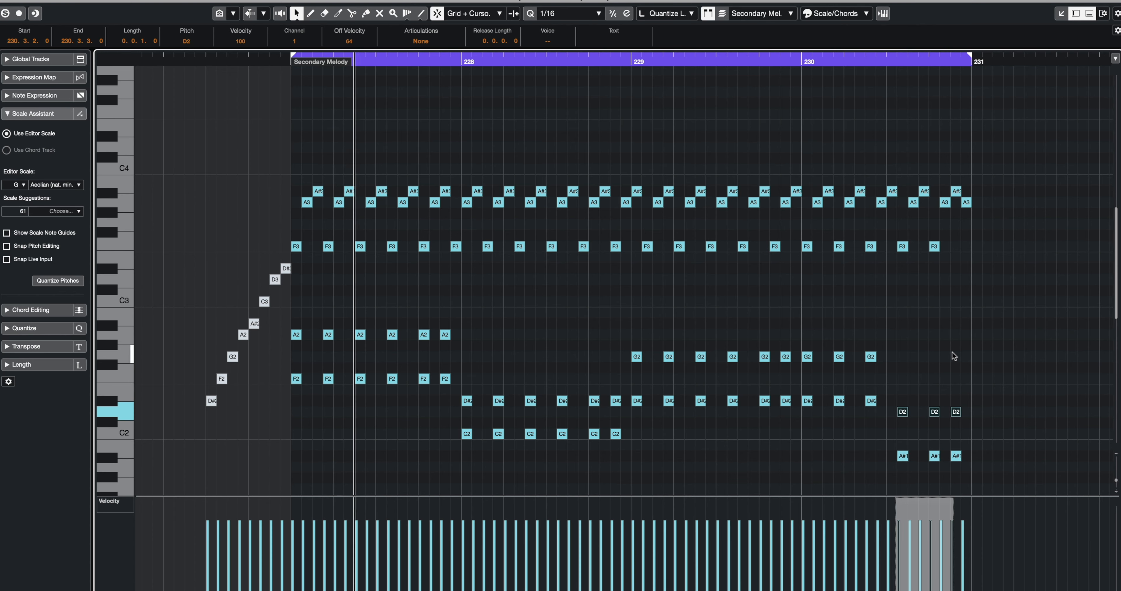
Try the last three chords of bar 230 on D2 and F2, and audition them.
scroll(952, 353, "down", 2)
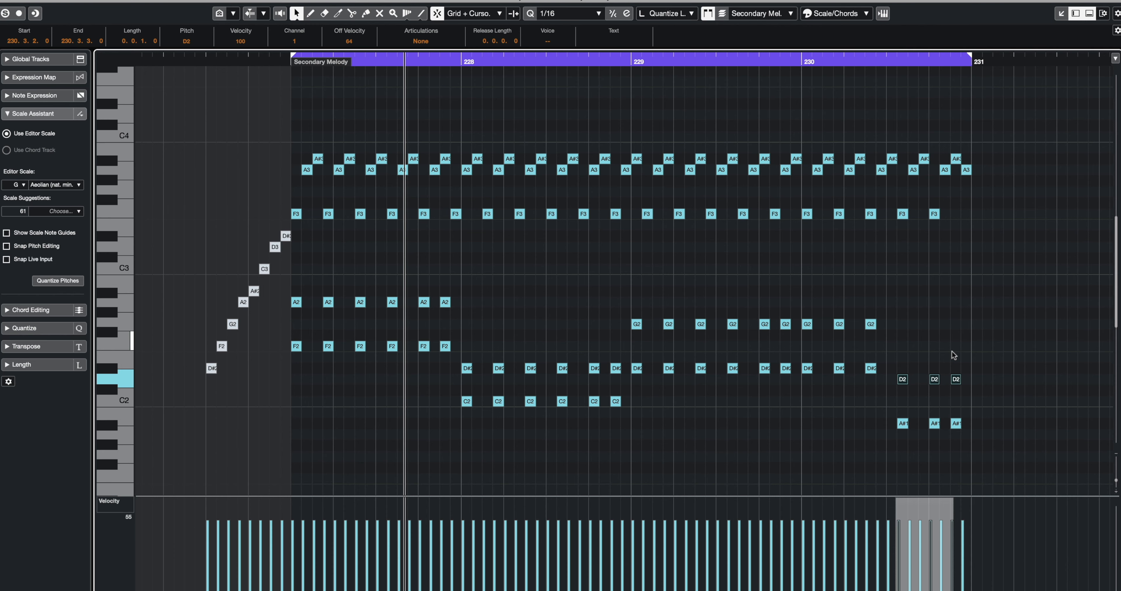
left_click_drag(992, 341, 899, 447)
key("Up")
key("Up")
key("Up")
key("Up")
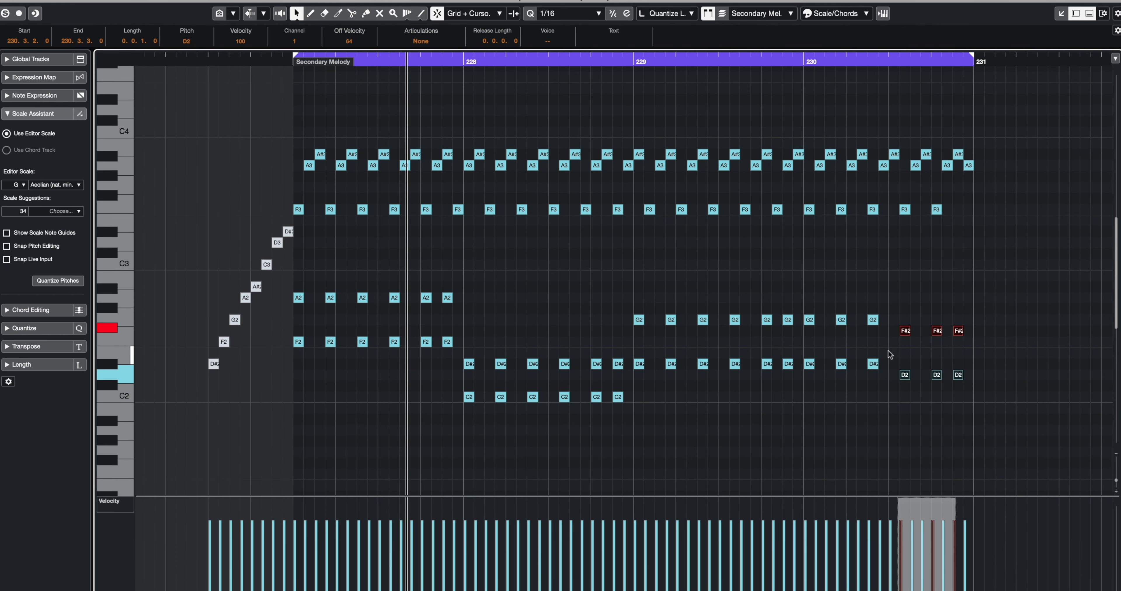
left_click_drag(892, 354, 1014, 310)
key("Down")
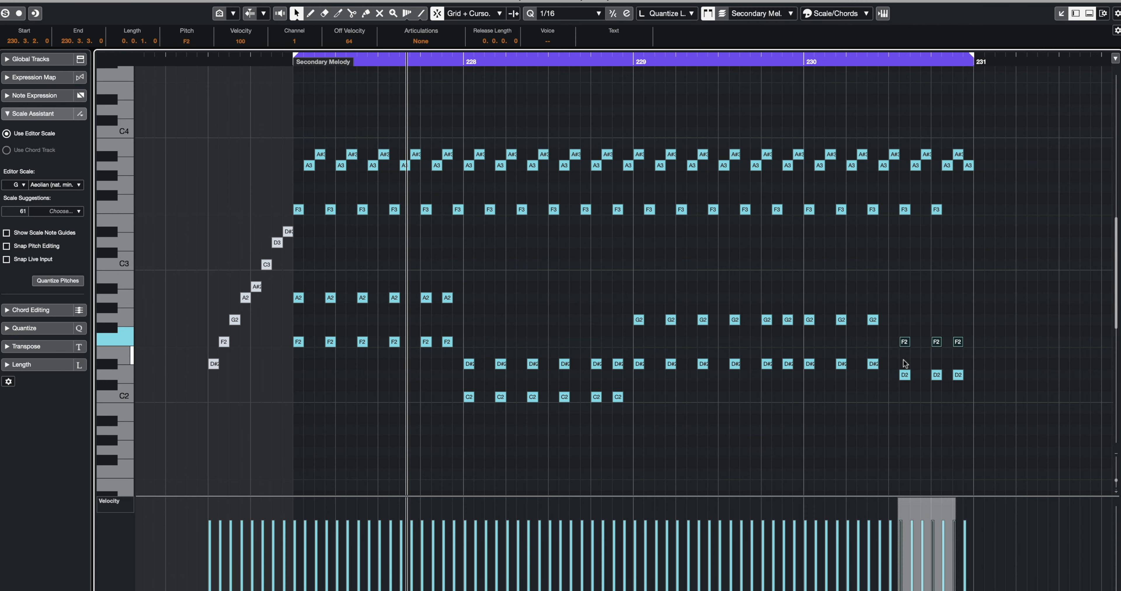
key("space")
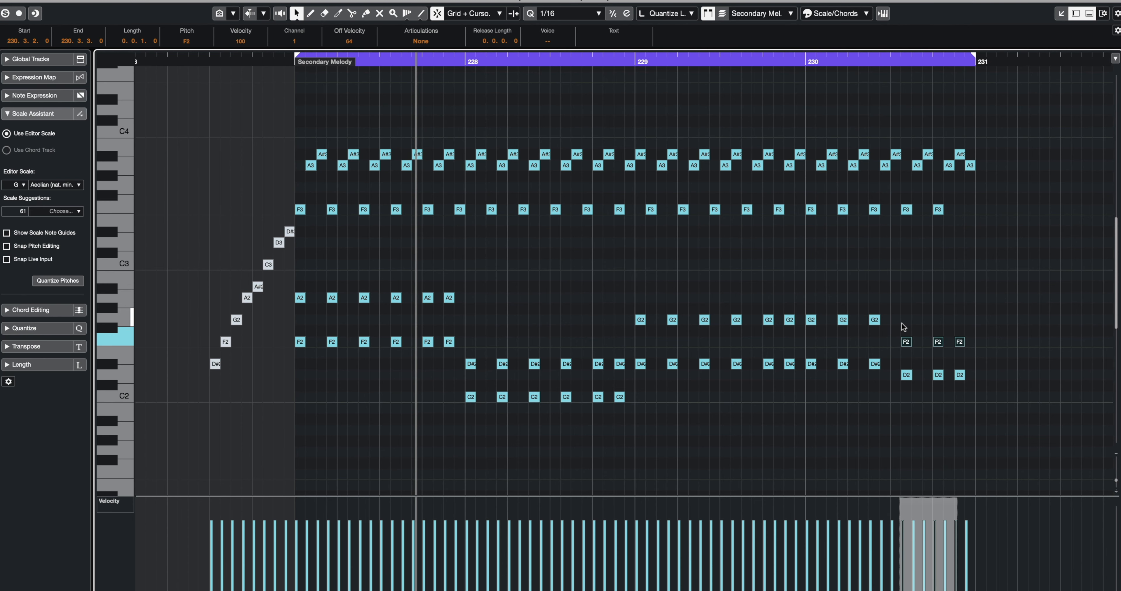
Try raising the upper notes of bar 230's last three chords to G2, and audition from bar 230.
left_click_drag(982, 324, 898, 354)
key("Up")
key("Up")
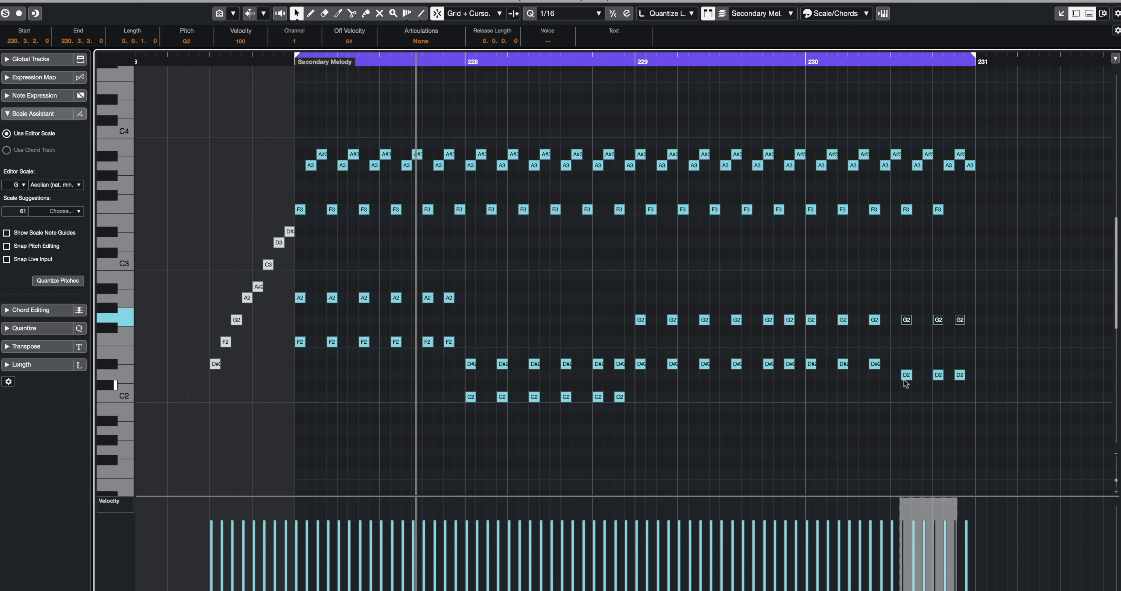
left_click_drag(896, 361, 1048, 428)
left_click(810, 63)
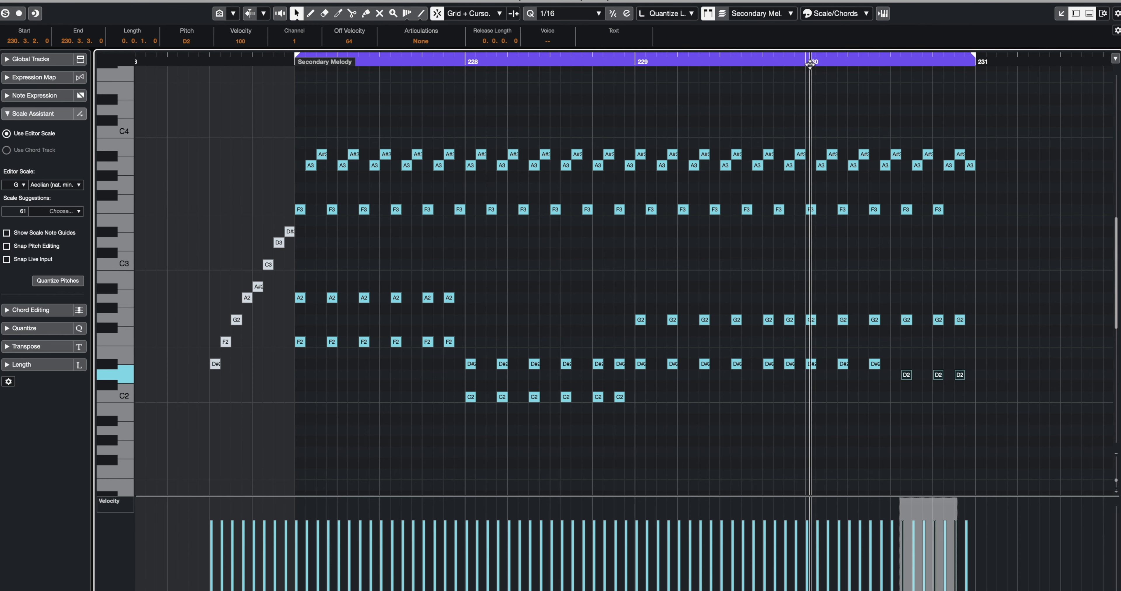
key("space")
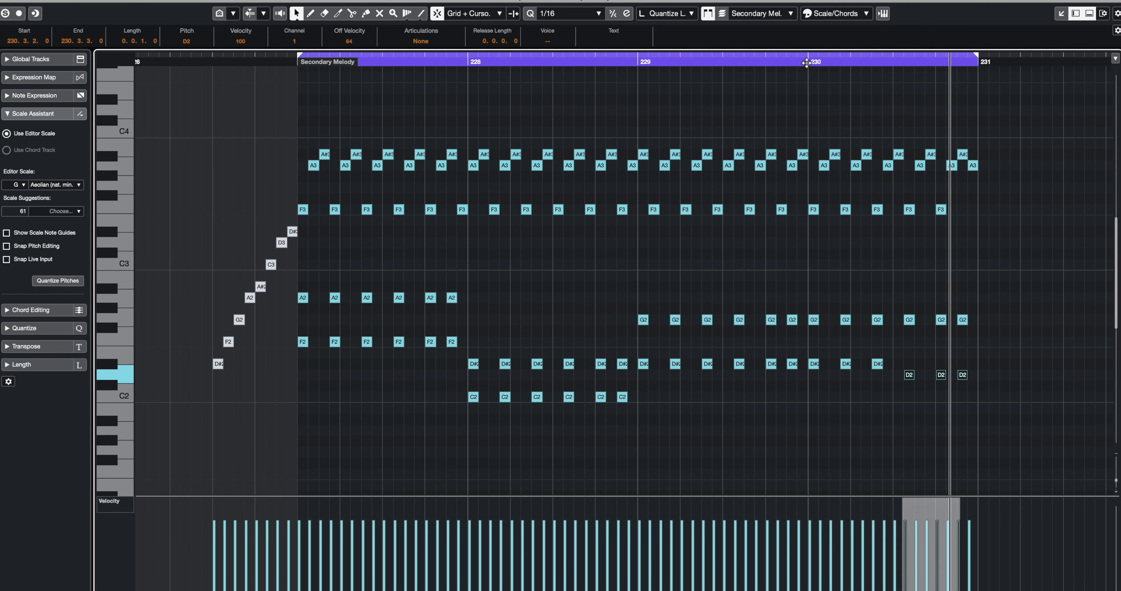
key("space")
Try raising the upper notes of bar 230's last three chords to A2, and play from just before bar 230.
left_click_drag(1044, 292, 902, 342)
key("Up")
key("Up")
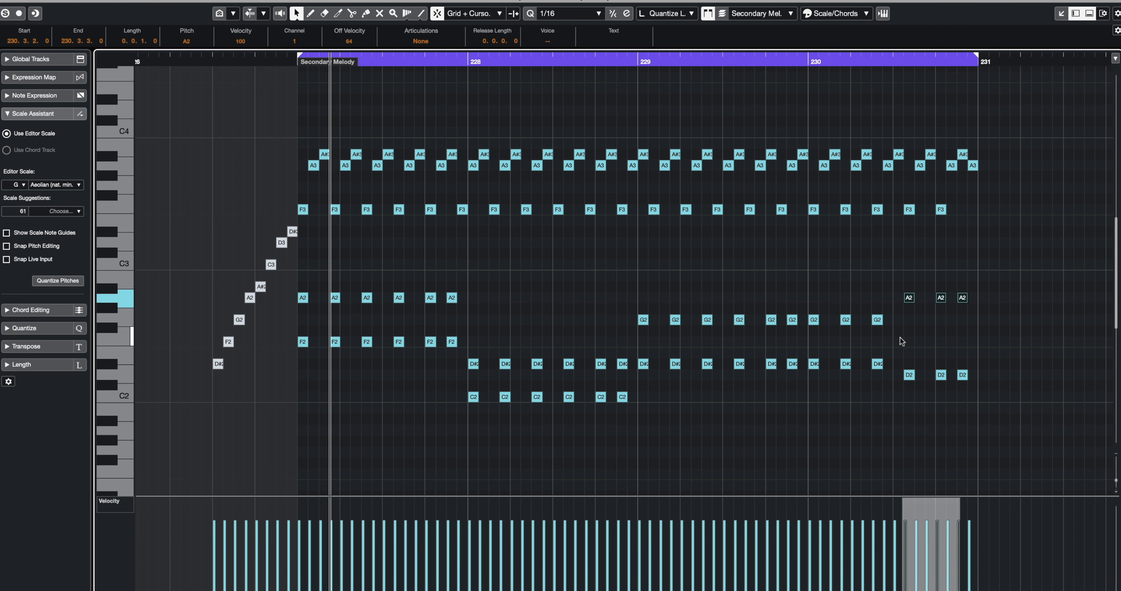
left_click(805, 62)
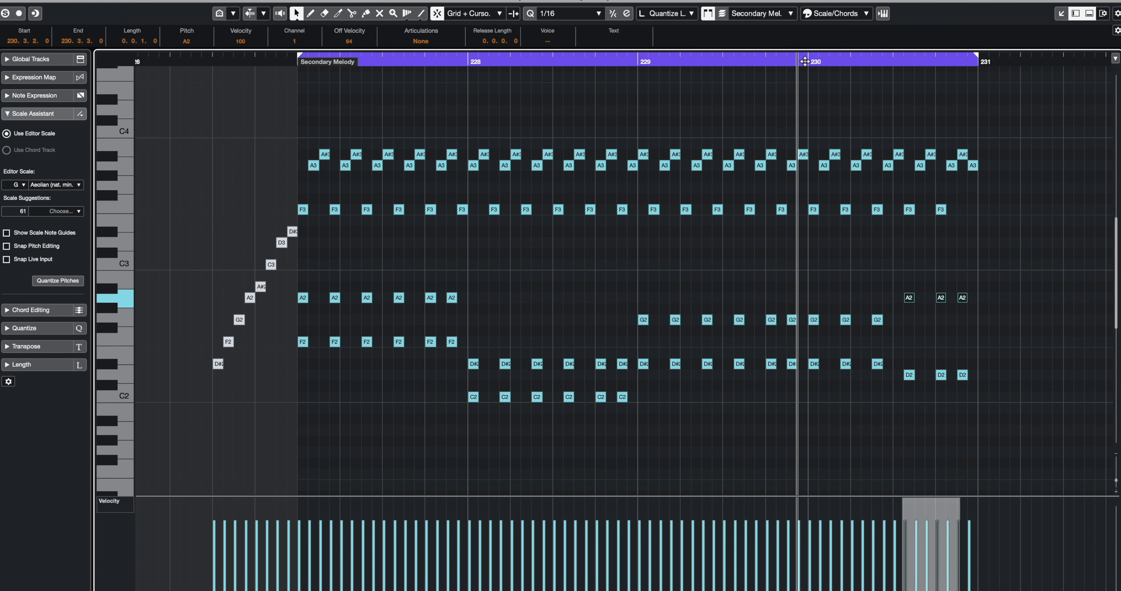
key("space")
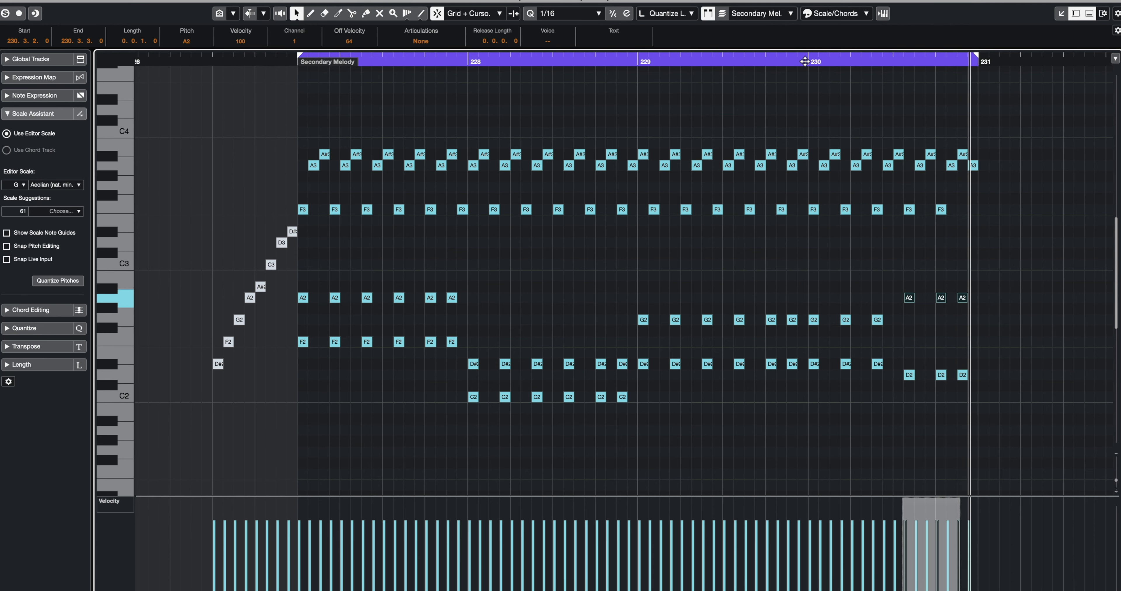
key("space")
Lower the upper notes of the last three chords to F#2, and transpose both rows down to A#1 and D2.
left_click_drag(985, 272, 905, 312)
key("Down")
key("Down")
key("Down")
key("Down")
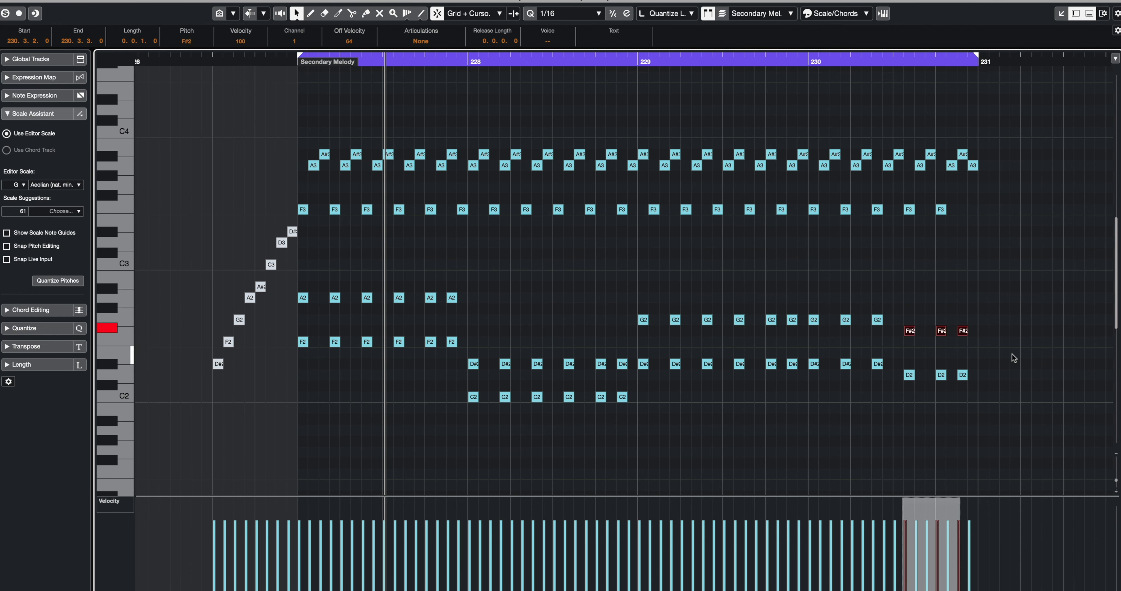
left_click_drag(1012, 354, 907, 390, "shift")
key("Down")
key("Down")
key("Down")
key("Down")
left_click_drag(993, 366, 878, 396)
key("Up")
key("ctrl+z")
left_click_drag(892, 361, 1026, 458)
key("Up")
key("Up")
key("Down")
key("Down")
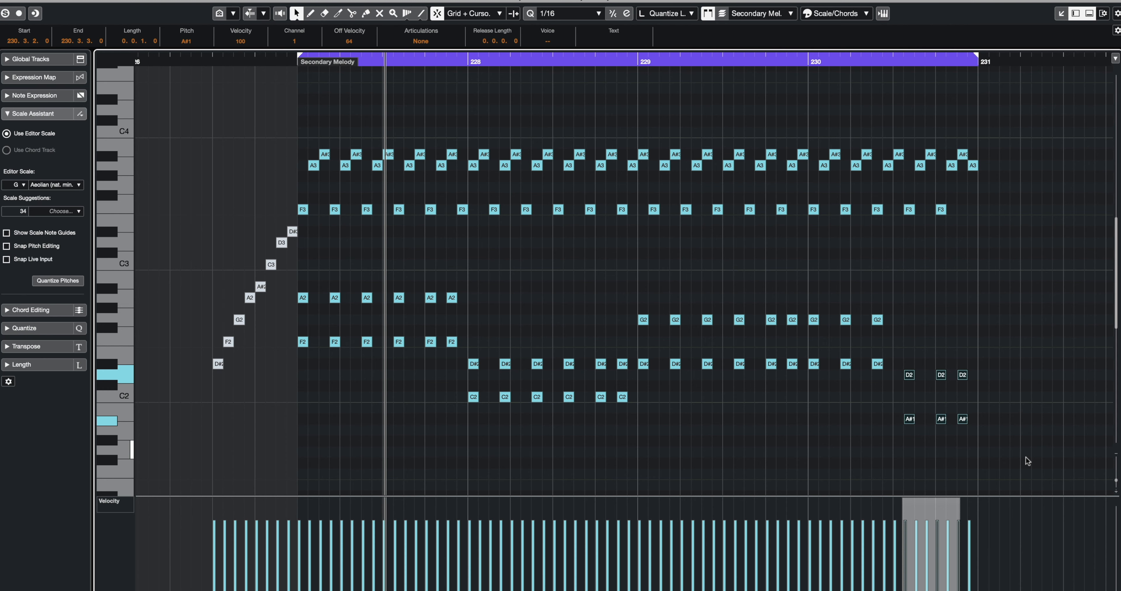
Transpose the last three chords of bar 230 up an octave to A#2 and D3, and play the phrase.
key("shift+Up")
key("space")
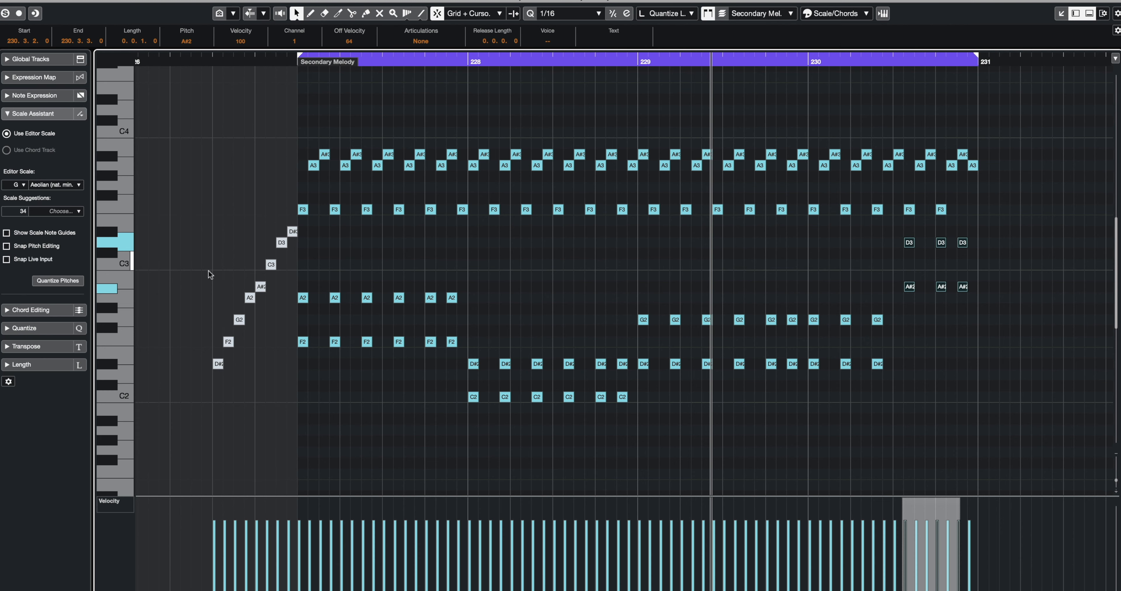
left_click_drag(390, 104, 891, 444)
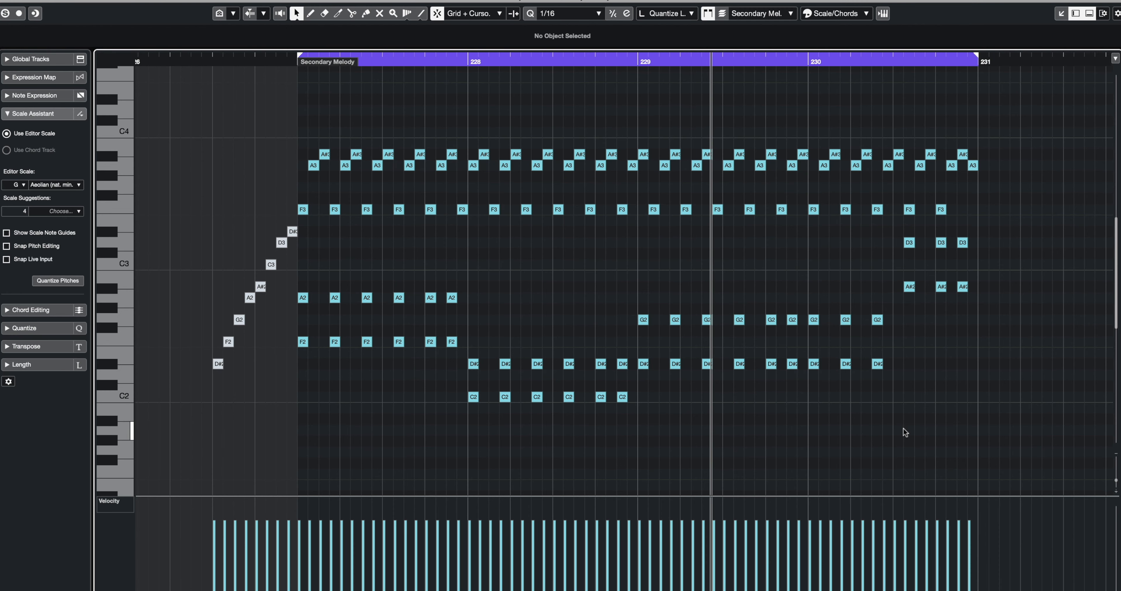
left_click_drag(187, 209, 292, 404)
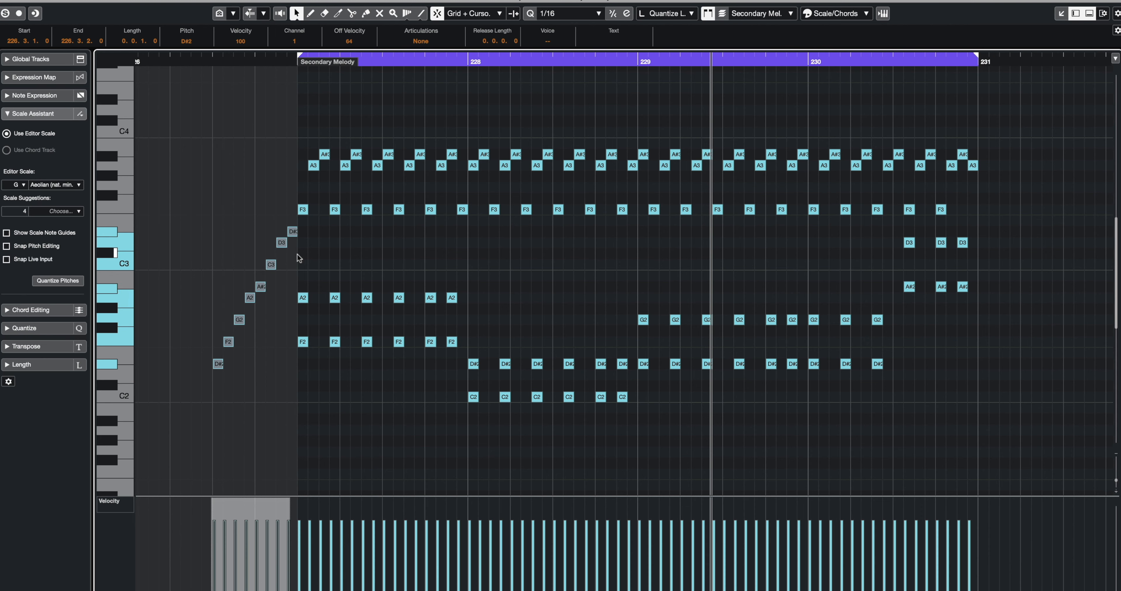
left_click(335, 254)
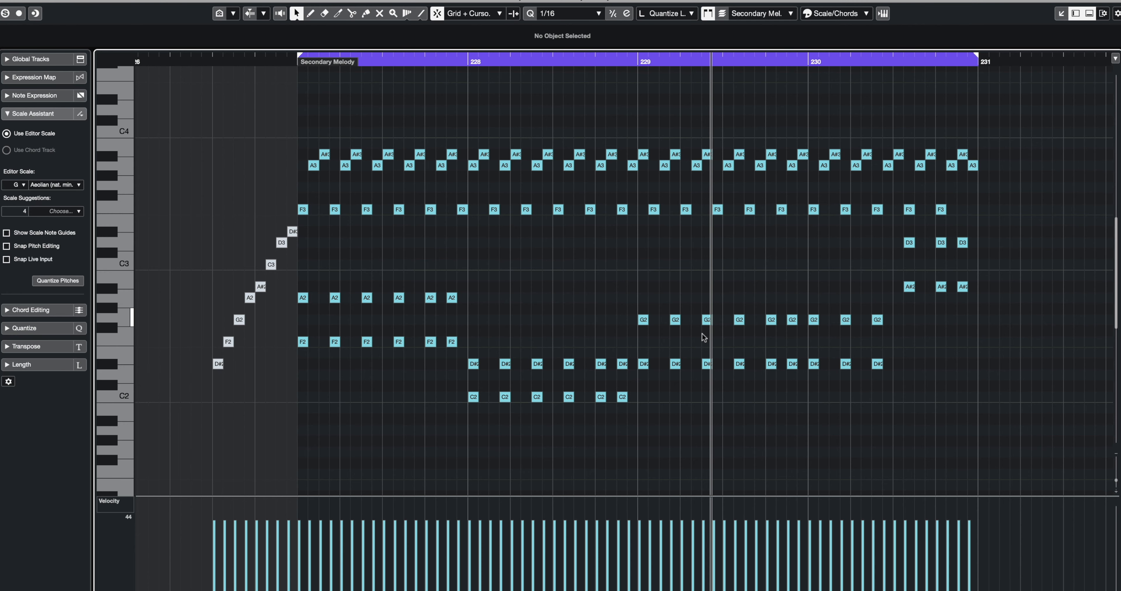
Draw continuous 1/16 bass notes on F1 in bar 227, C1 in bar 228, and D#1 from bar 229 to mid-bar 230.
scroll(591, 290, "down", 3)
left_click(423, 14)
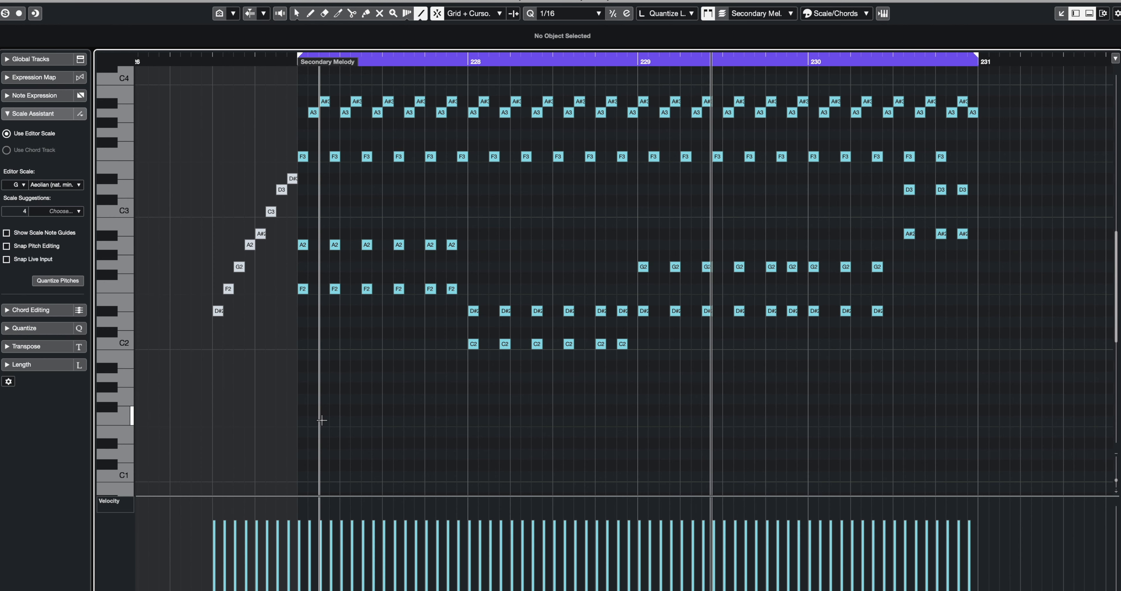
left_click_drag(298, 419, 462, 420)
left_click_drag(468, 476, 638, 468)
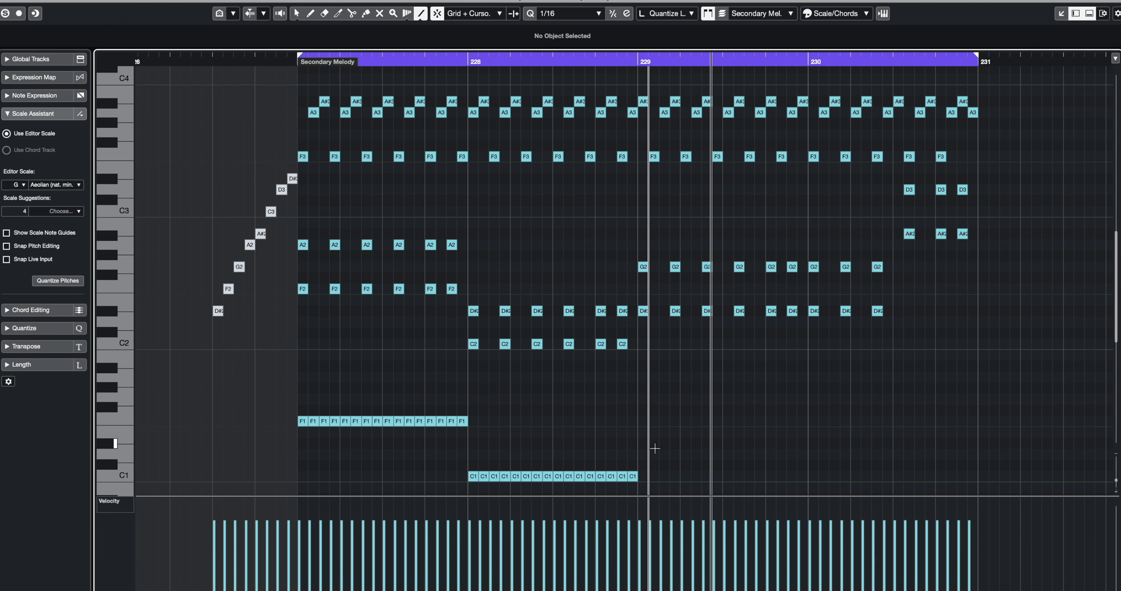
left_click_drag(648, 444, 890, 443)
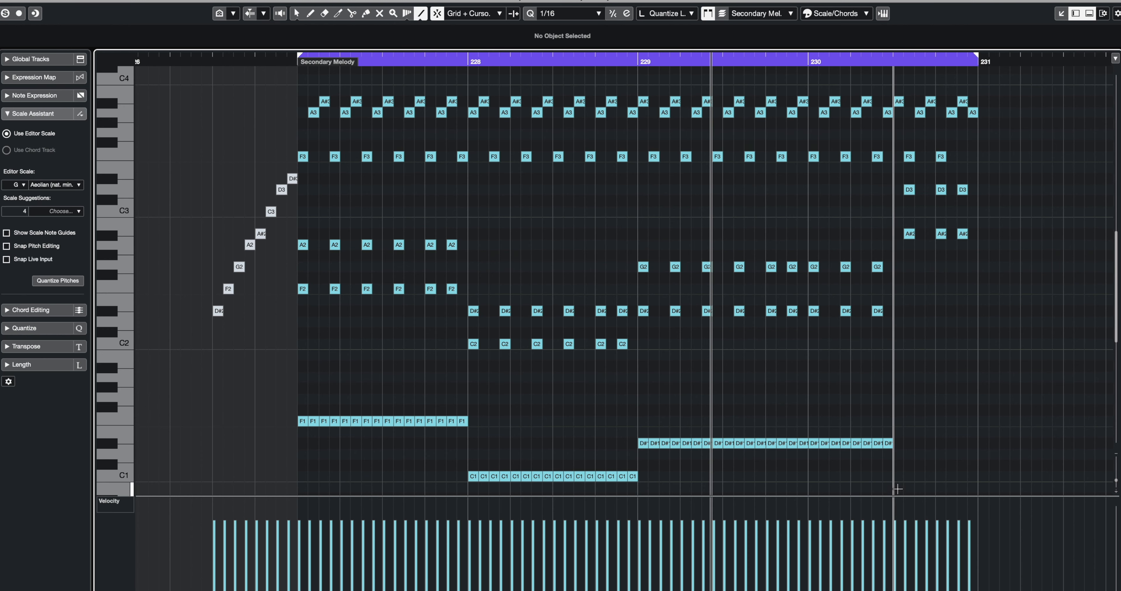
Draw continuous 1/16 bass notes on A#0 across the second half of bar 230, and play back the part.
left_click_drag(900, 501, 975, 503)
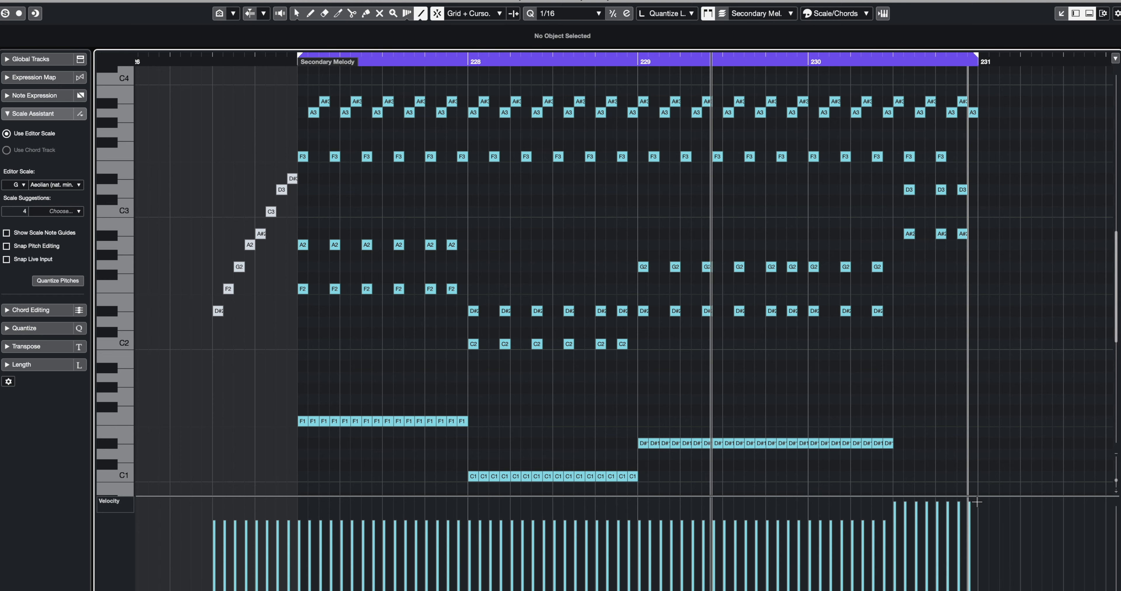
key("ctrl+z")
scroll(936, 444, "down", 3)
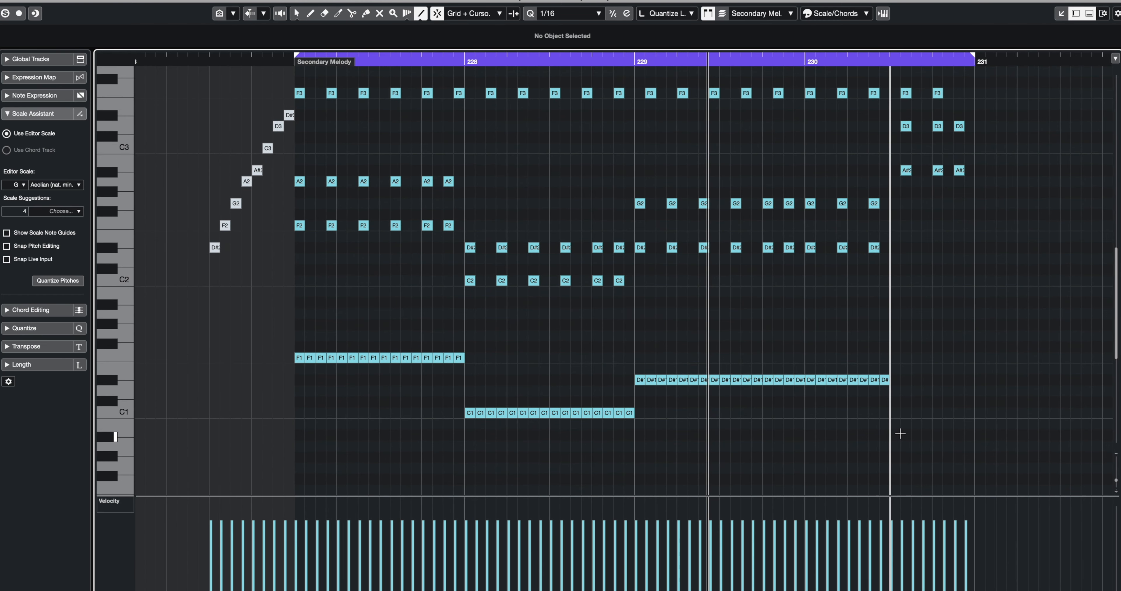
left_click_drag(900, 434, 975, 434)
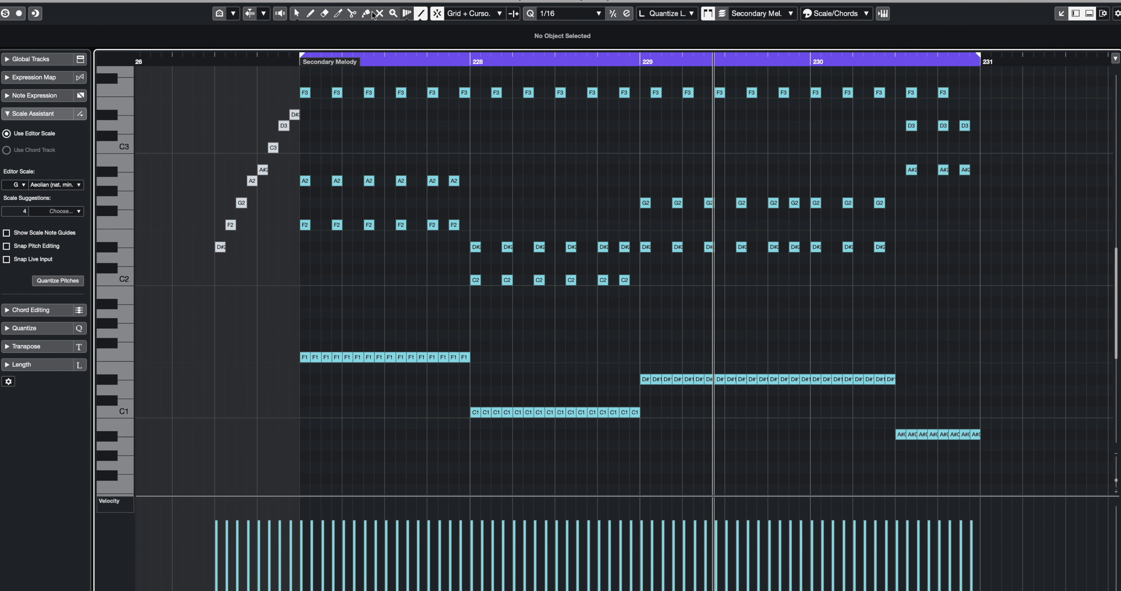
left_click(296, 13)
scroll(477, 136, "down", 1)
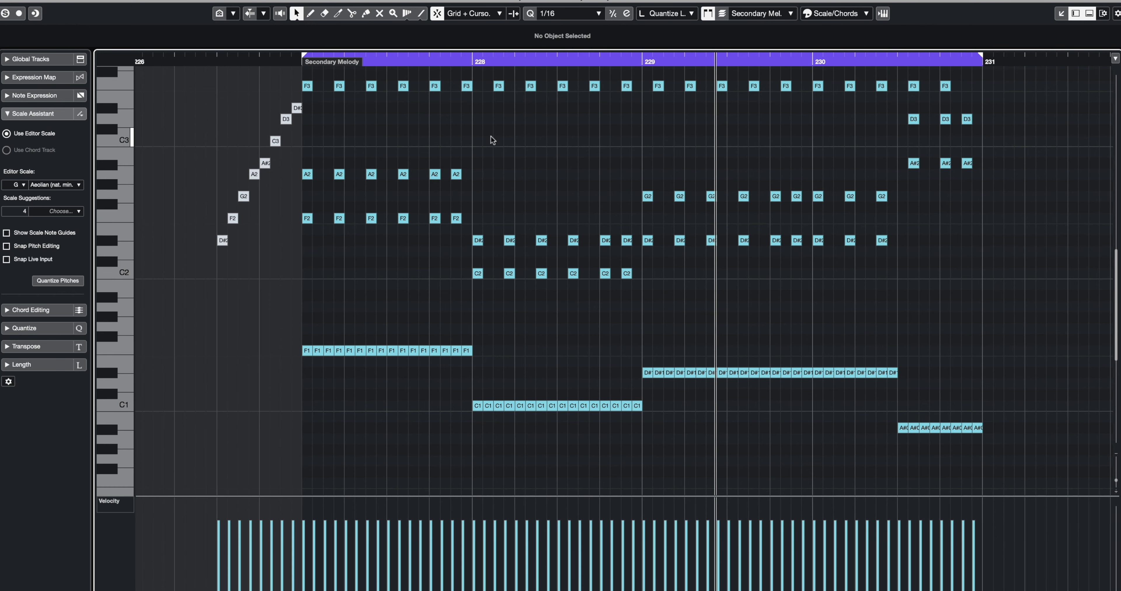
key("space")
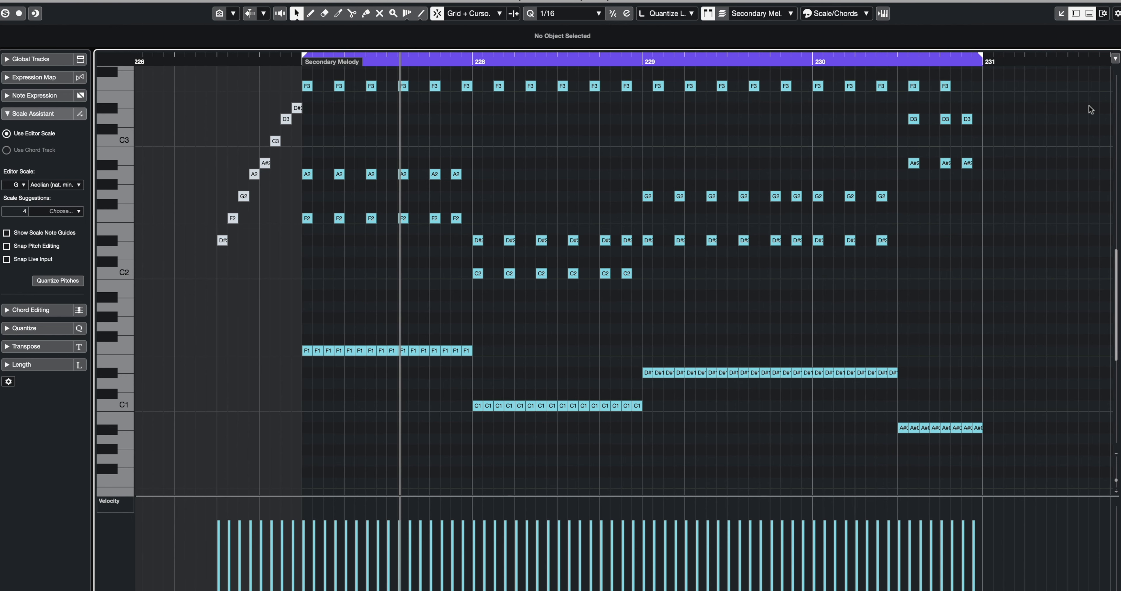
left_click_drag(1023, 108, 897, 171)
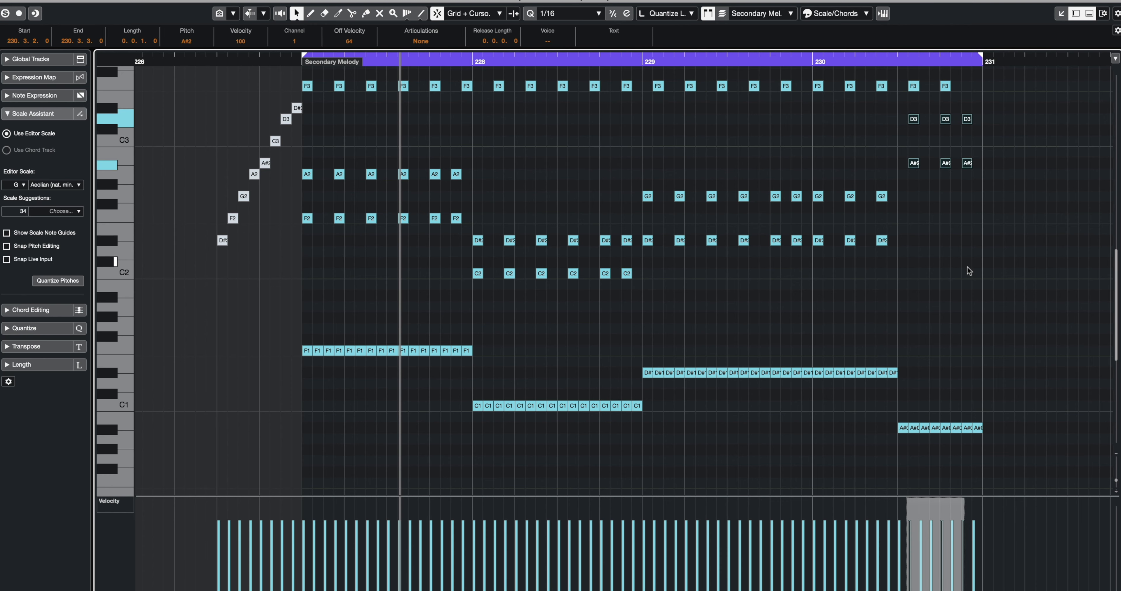
left_click_drag(1005, 116, 899, 179)
scroll(977, 190, "up", 3)
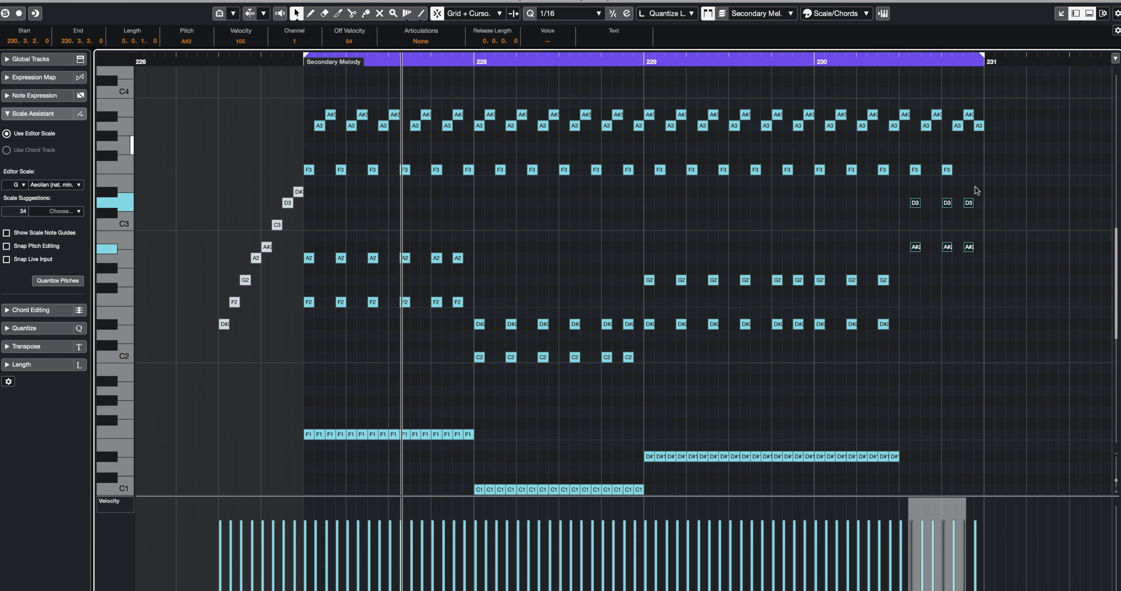
left_click_drag(968, 204, 985, 175)
left_click(976, 210)
left_click(973, 207)
left_click(996, 202)
Transpose the A#0 bass notes in the second half of bar 230 up to F1.
scroll(996, 203, "down", 5)
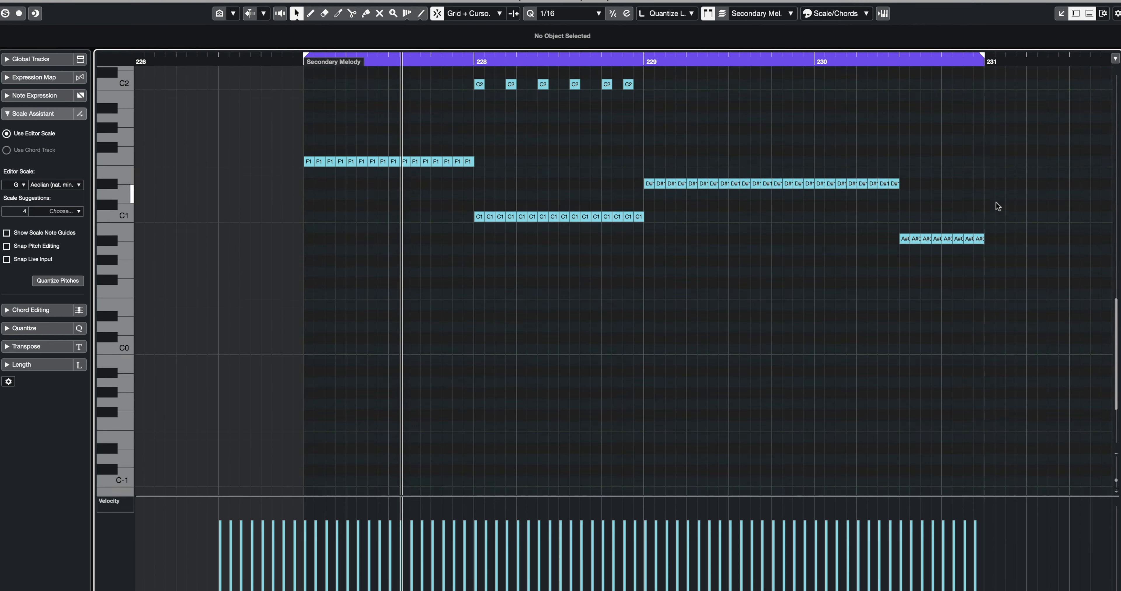
left_click_drag(1043, 207, 873, 272)
scroll(870, 271, "left", 1)
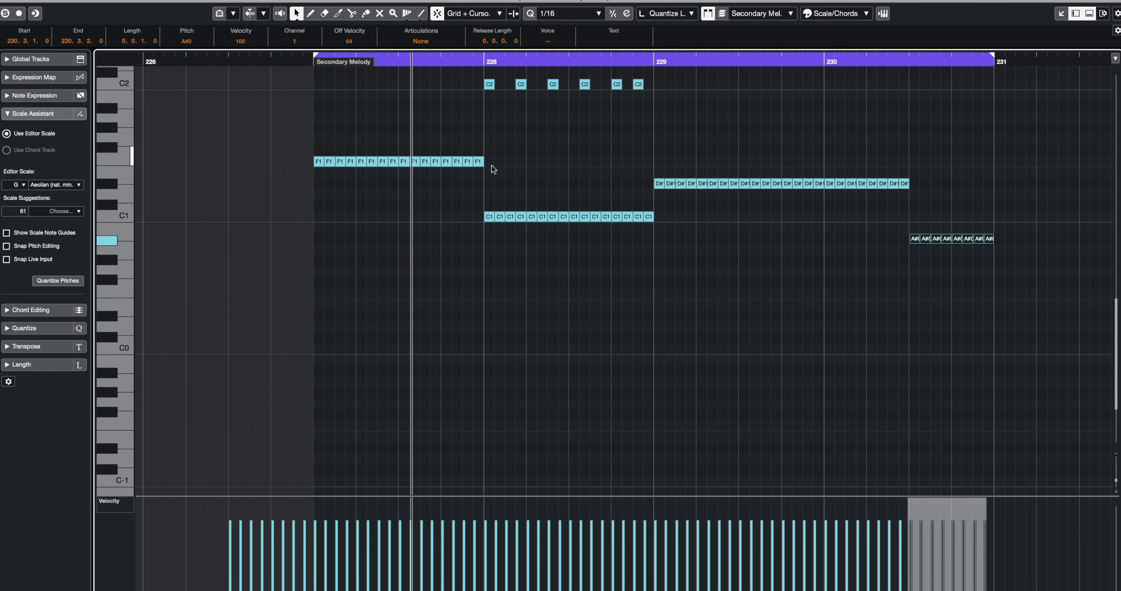
key("Up")
key("Up")
key("Up")
key("Up")
key("Up")
key("Up")
key("Up")
key("Up")
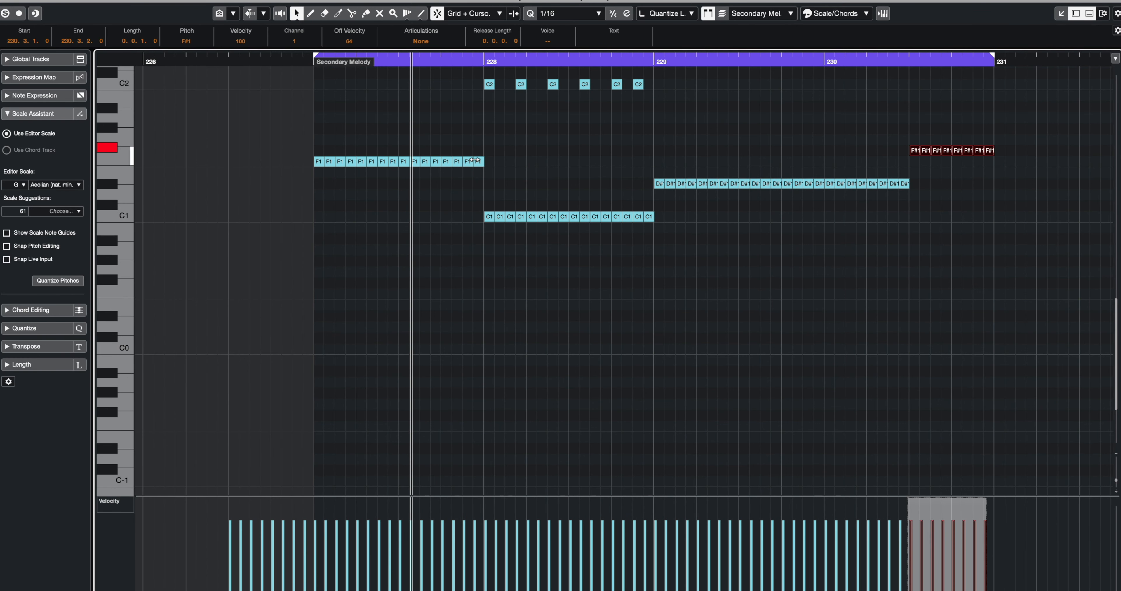
key("Down")
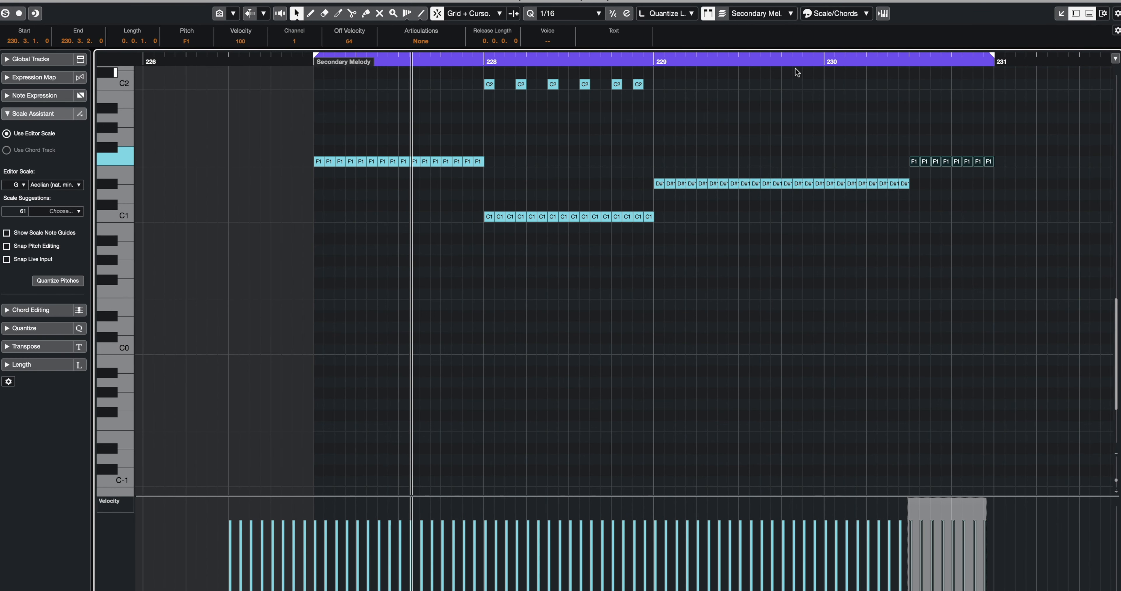
Play back the phrase from late bar 229, and raise the bass notes in the second half of bar 230 to G1.
left_click(783, 61)
scroll(777, 136, "up", 2)
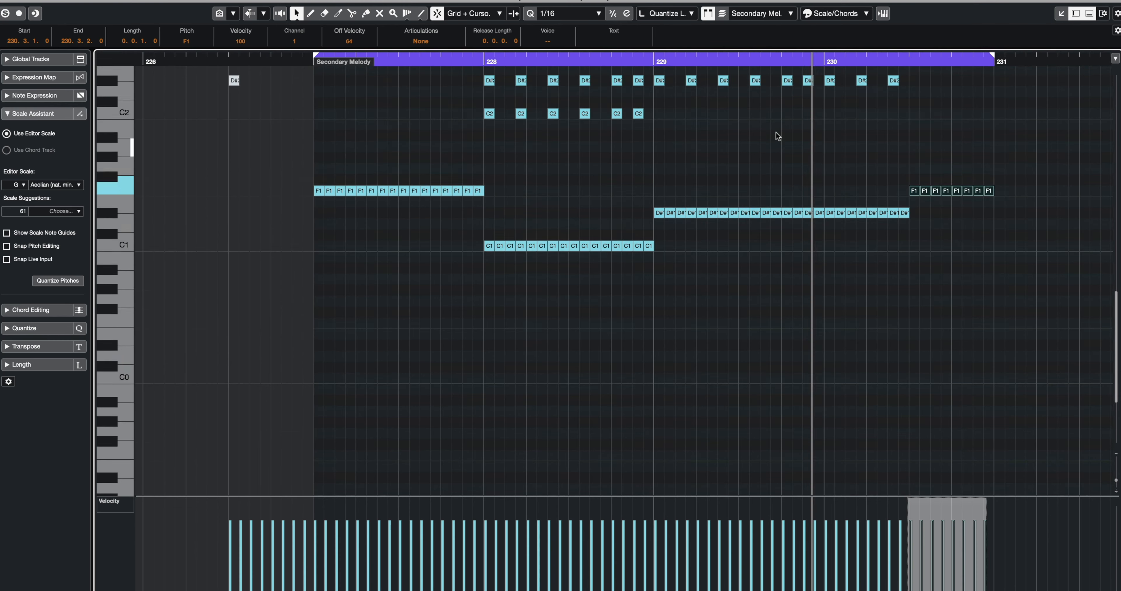
scroll(777, 136, "up", 15)
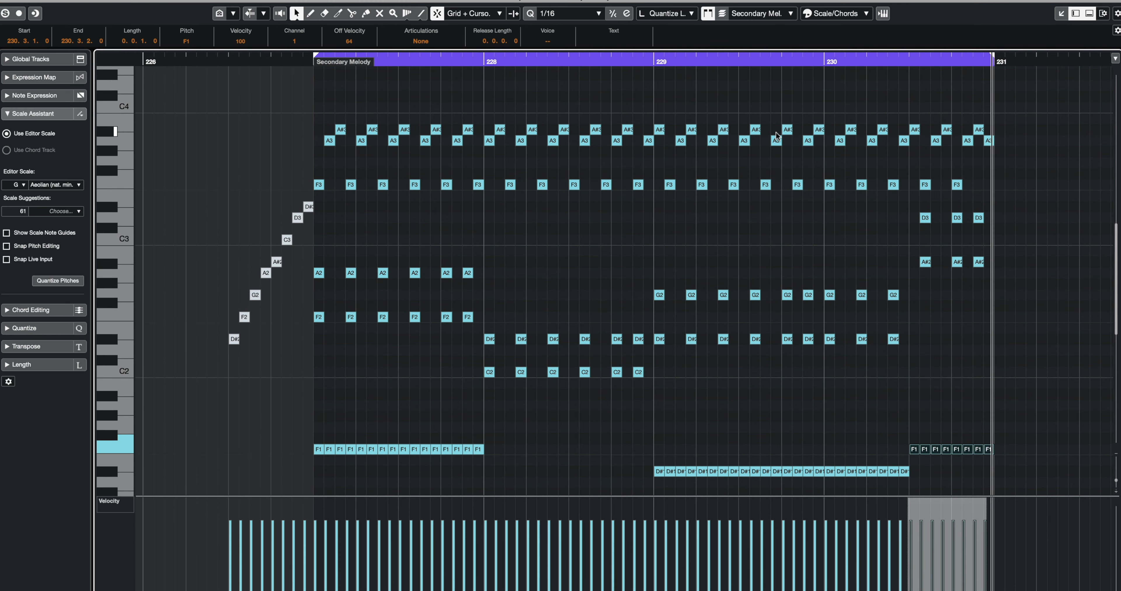
scroll(777, 135, "down", 6)
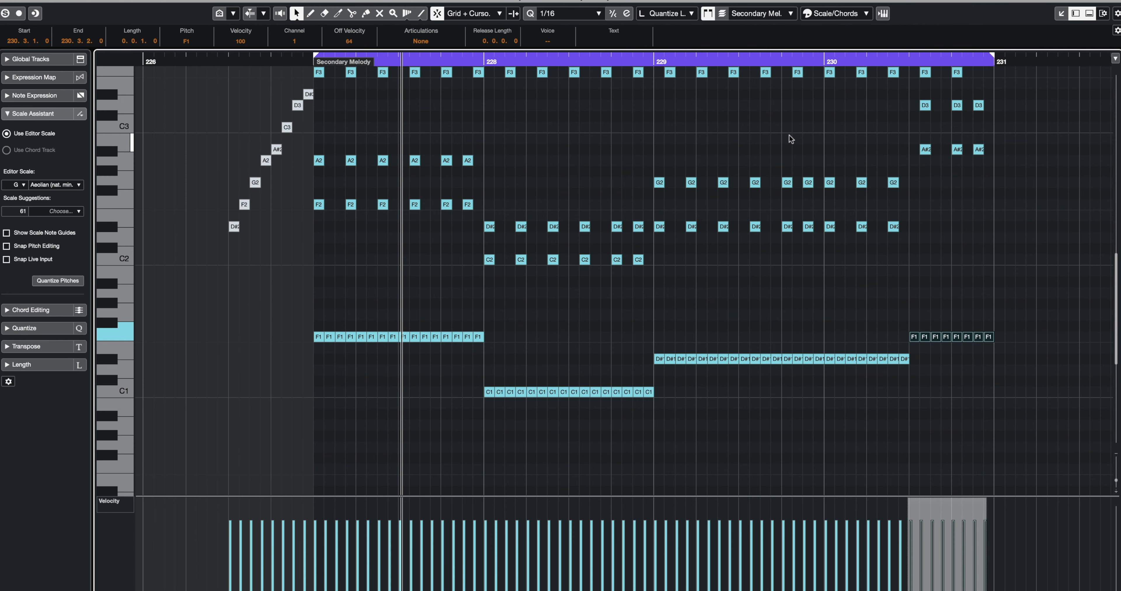
left_click_drag(1063, 320, 882, 339)
key("Up")
key("Up")
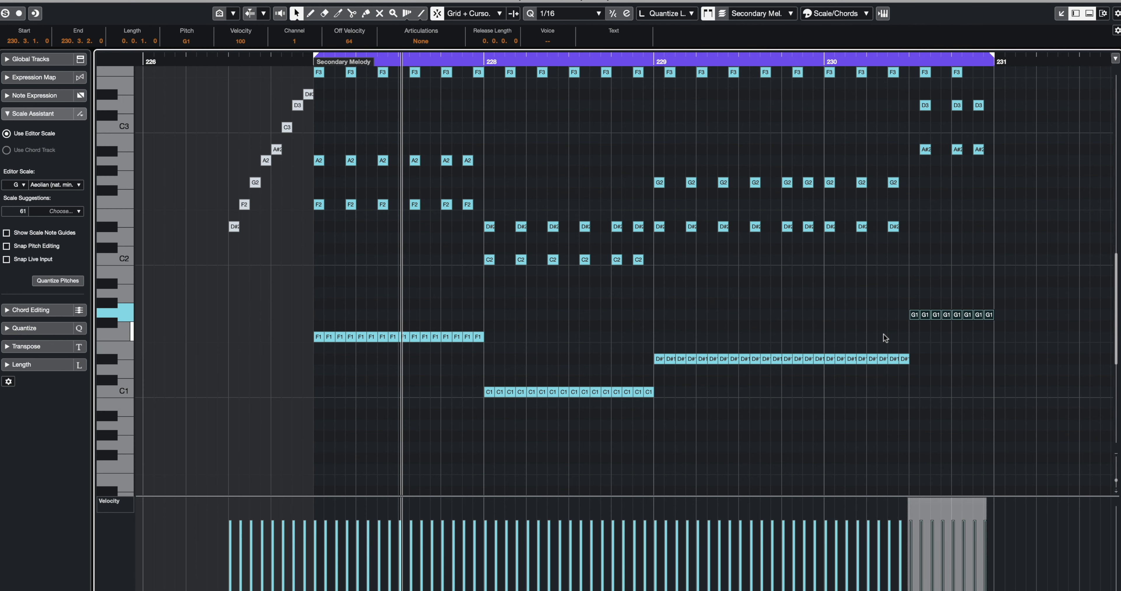
scroll(885, 334, "up", 2)
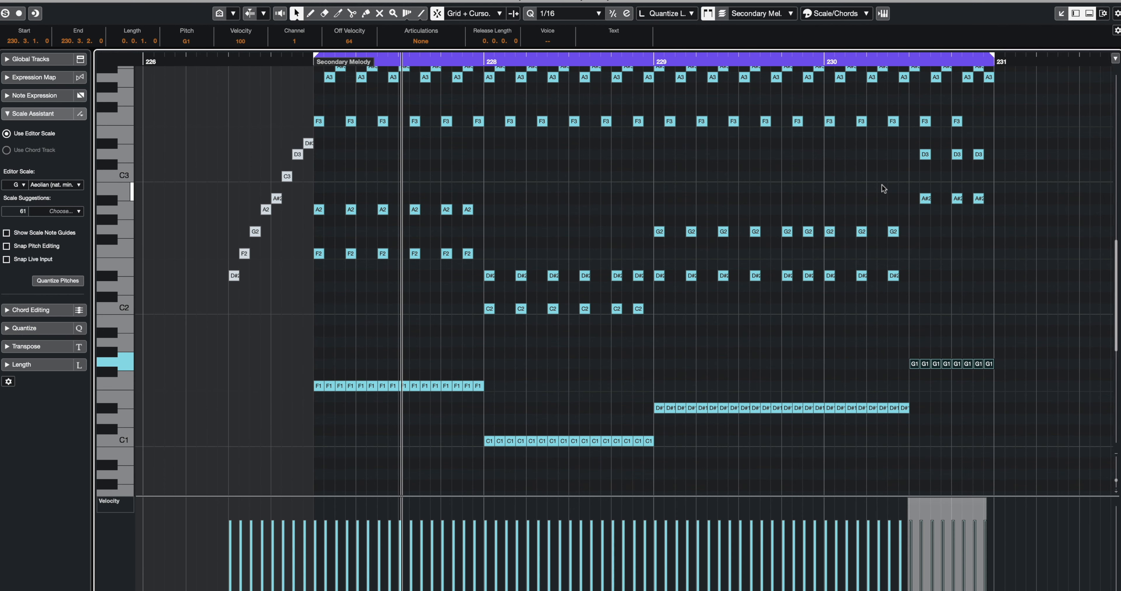
Compare the G1 bass notes with the A#2 and D3 chord notes in the second half of bar 230.
left_click_drag(883, 346, 1030, 376)
left_click_drag(1009, 186, 924, 204)
left_click_drag(905, 157, 1002, 158)
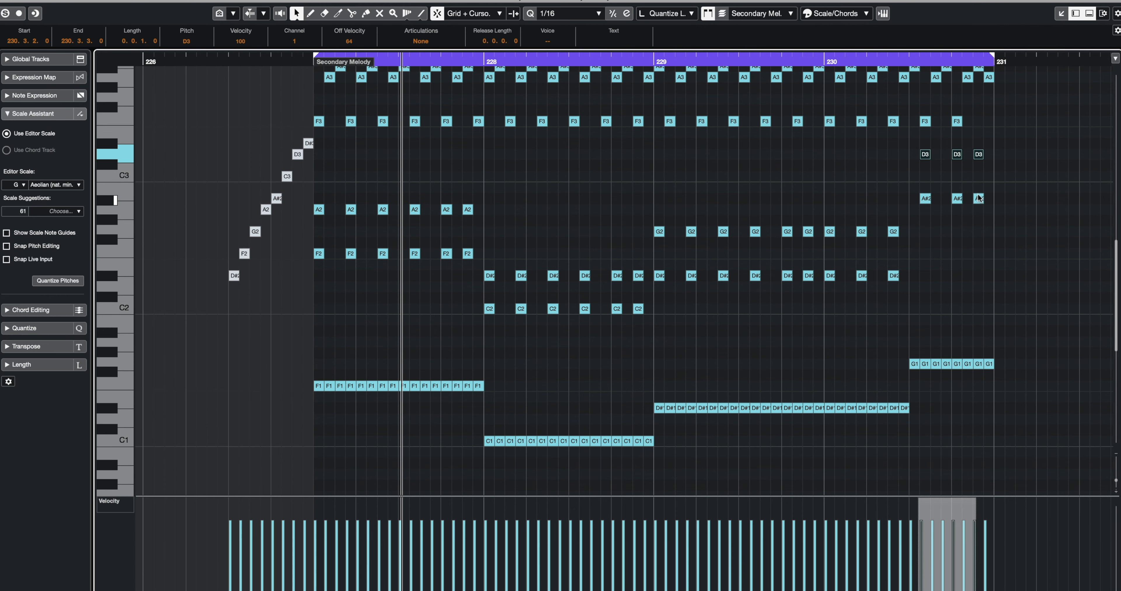
left_click_drag(928, 198, 927, 157)
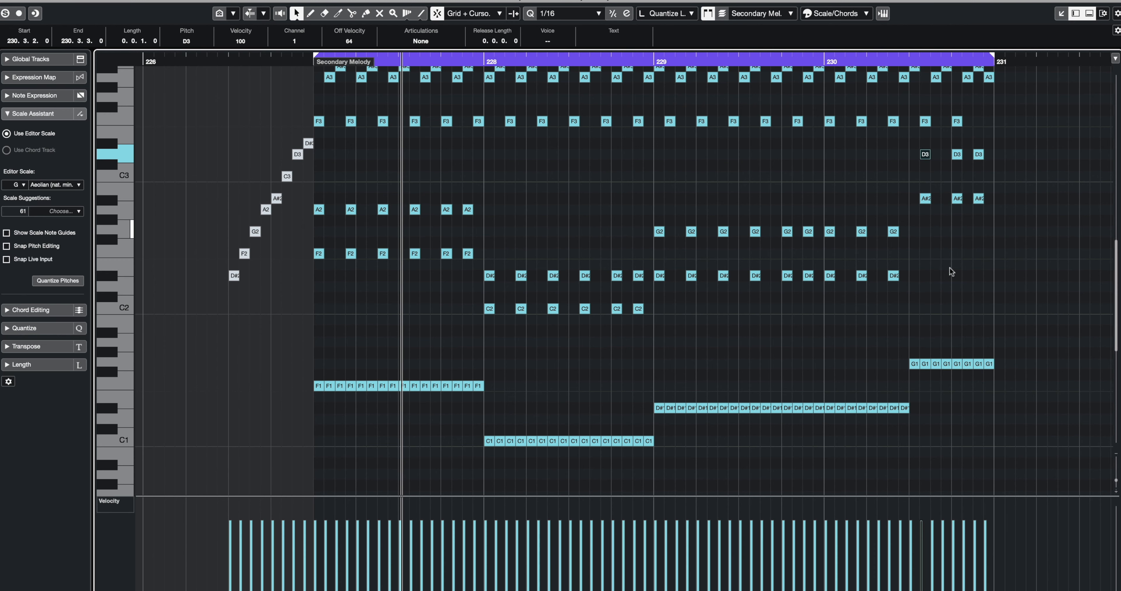
left_click_drag(851, 337, 999, 374)
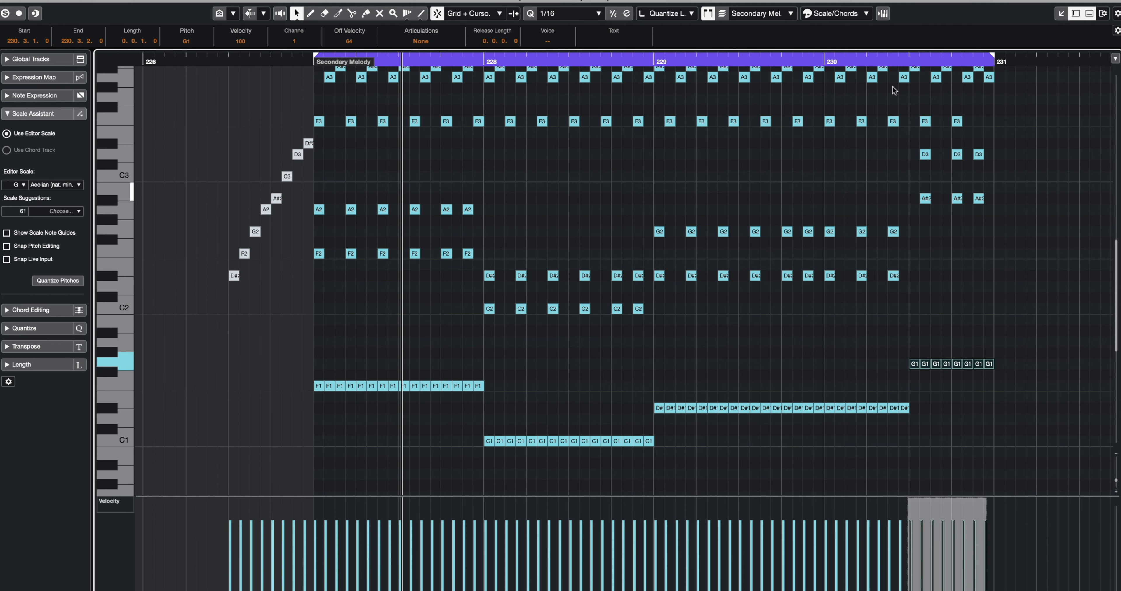
Play the phrase from bar 229 and review how the A#2 chord notes fit the G1 bass in bar 230.
left_click(705, 59)
key("space")
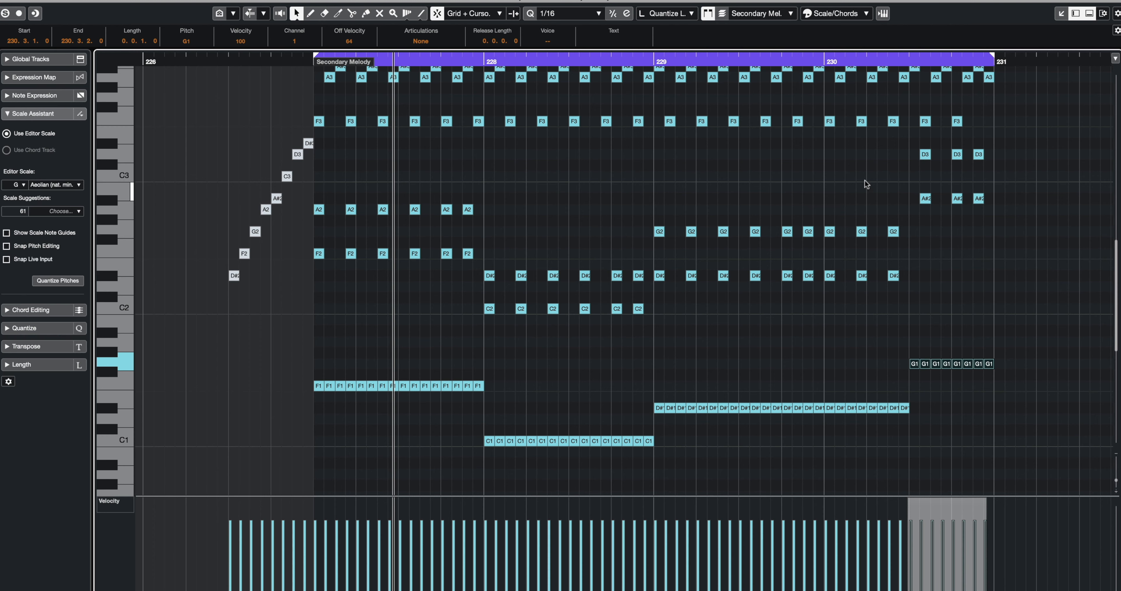
left_click_drag(865, 181, 1074, 211)
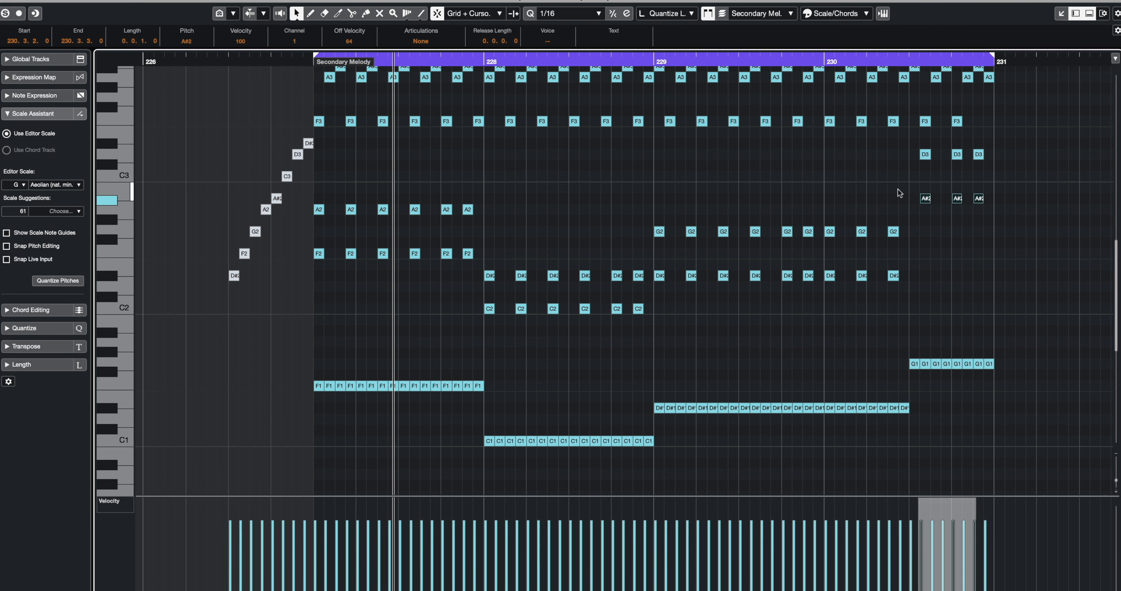
left_click_drag(899, 192, 1041, 193)
left_click_drag(1009, 348, 907, 376)
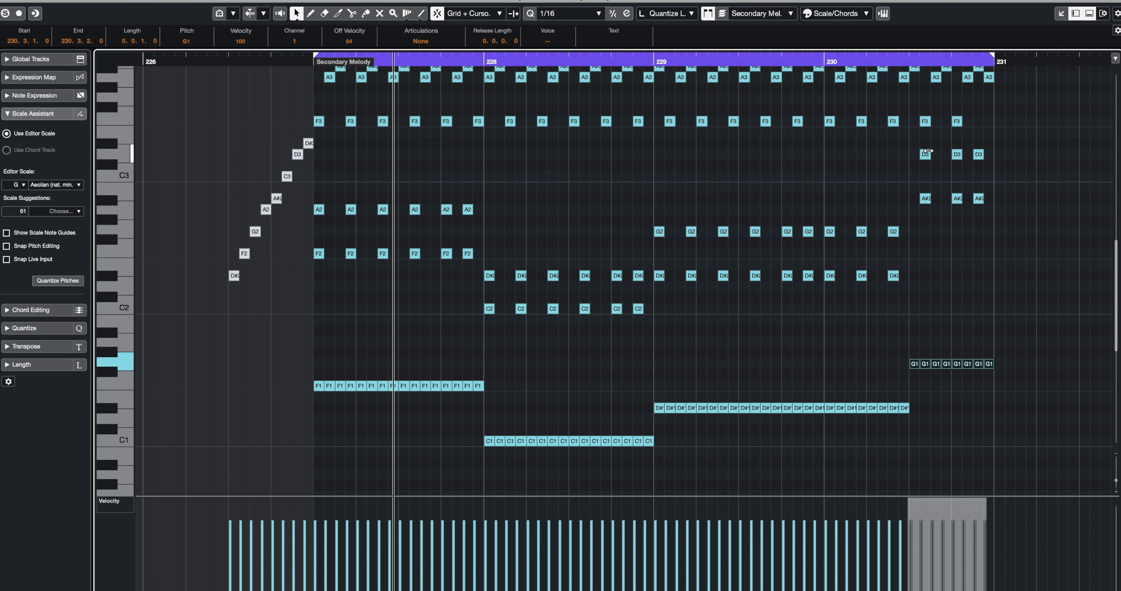
key("space")
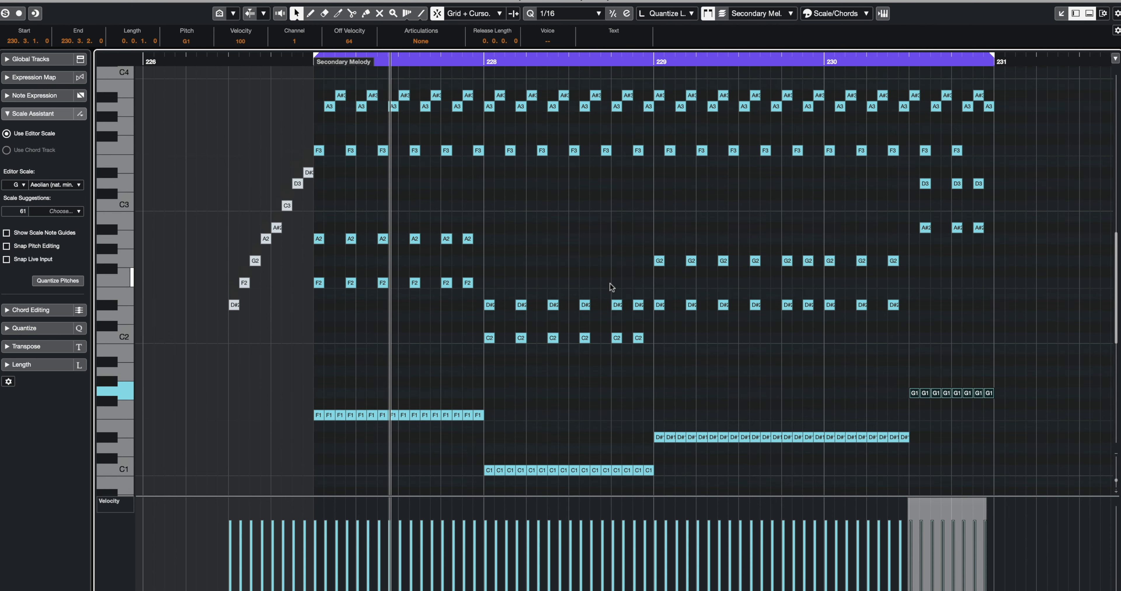
Review the F3, A3 and A#3 arpeggio across bars 227 to 230 and the bass line beneath it.
scroll(609, 286, "up", 3)
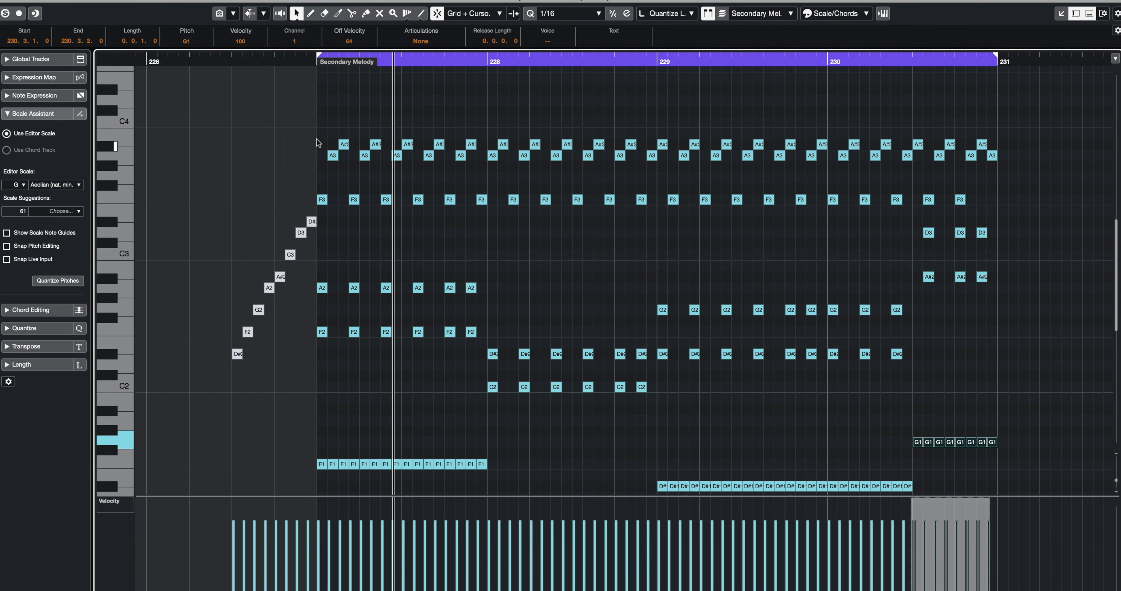
left_click_drag(1035, 110, 341, 205)
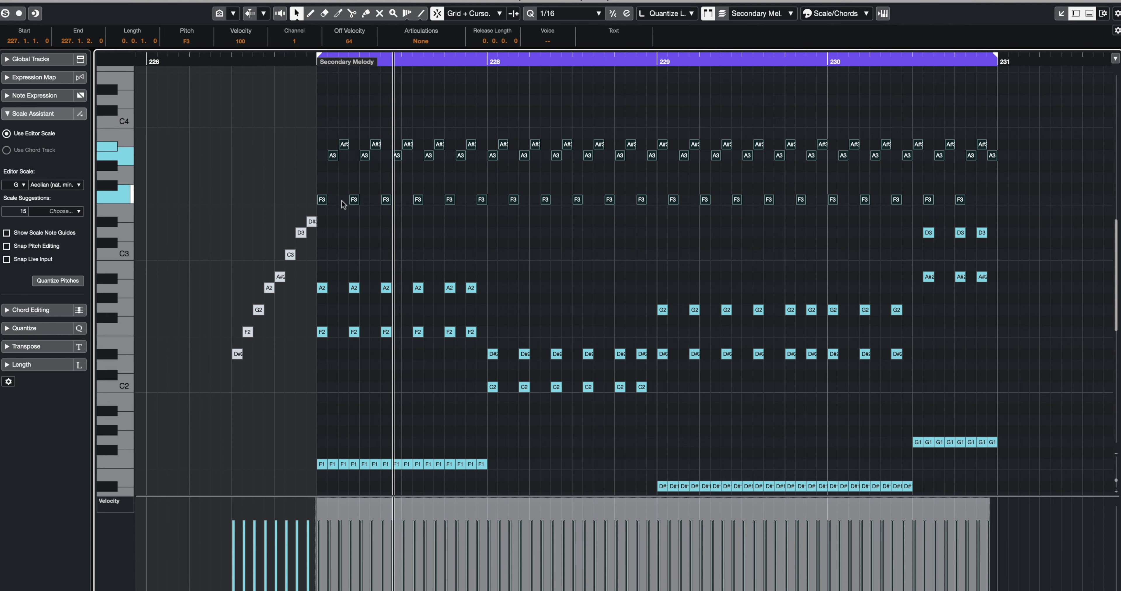
left_click_drag(329, 254, 436, 391)
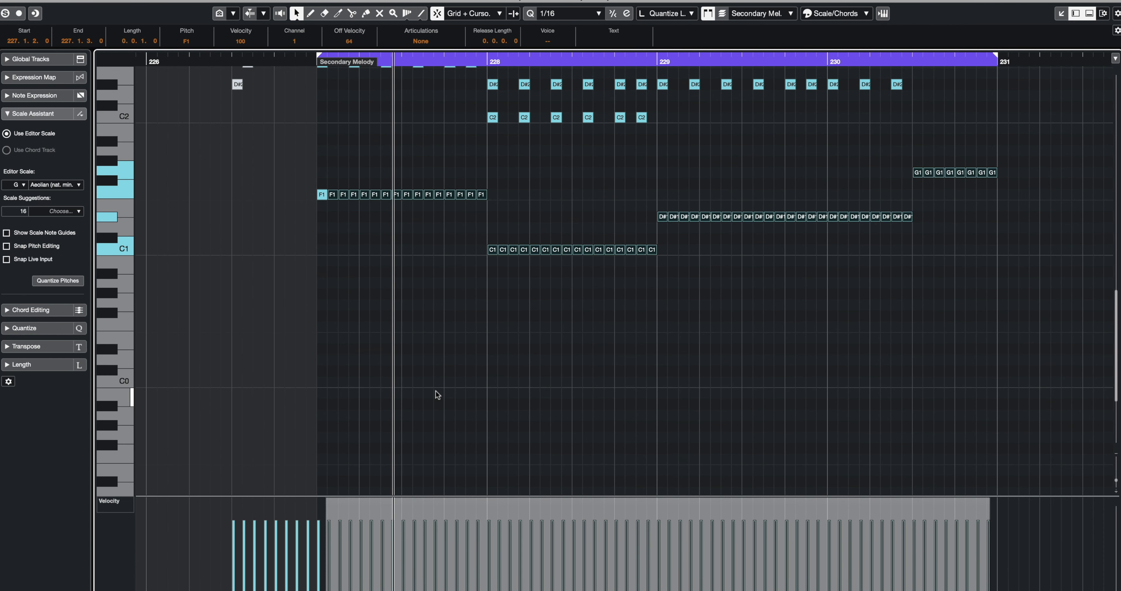
left_click(814, 405)
scroll(814, 405, "up", 6)
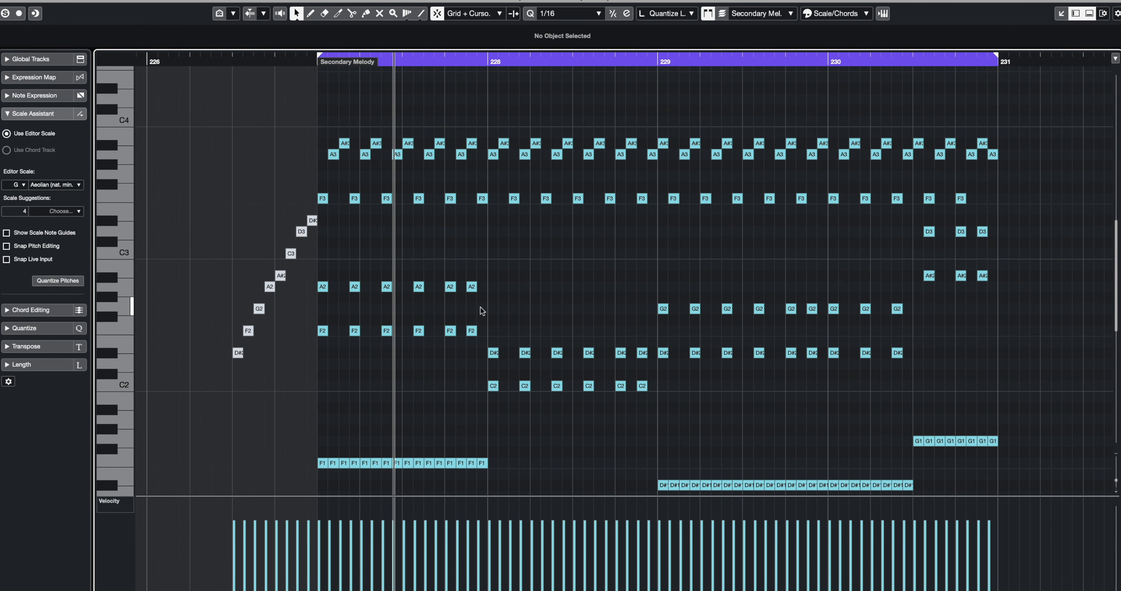
Duplicate the Secondary Melody part to bar 235, and reselect the original part at bar 227.
key("Return")
key("ctrl+d")
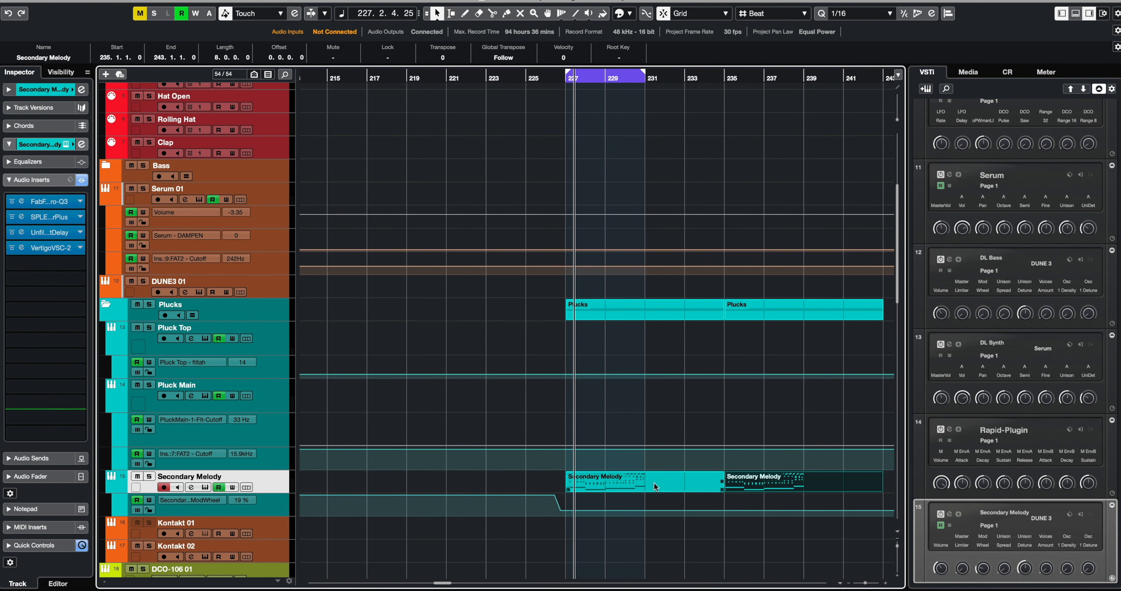
double_click(656, 487)
key("Return")
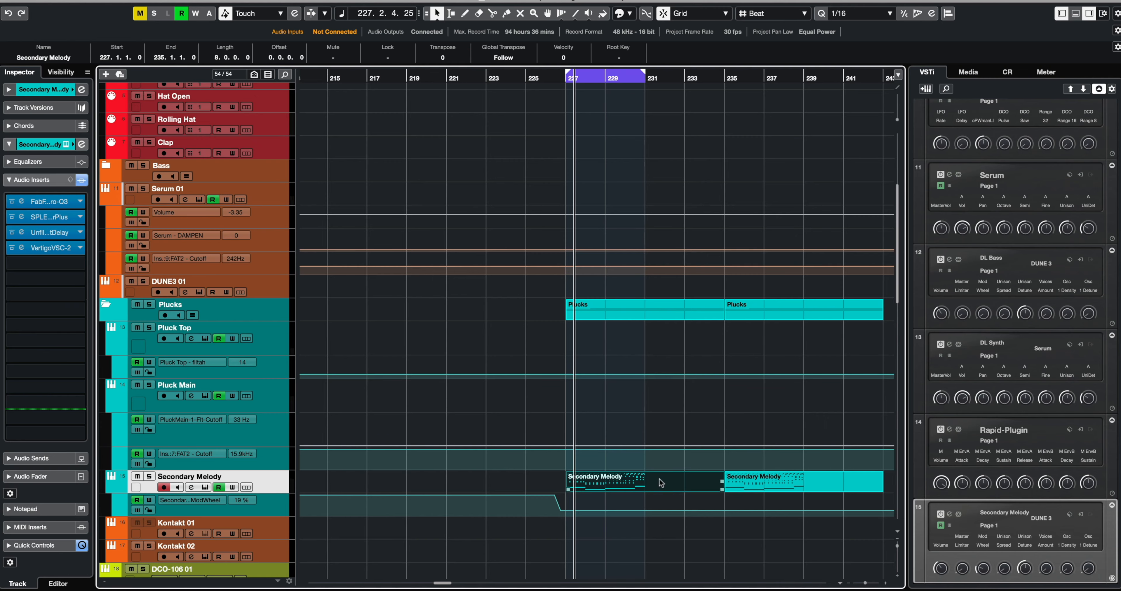
In the original Secondary Melody part, delete the repeated chord notes, keeping only the first chord in each of bars 227, 228 and 229.
double_click(632, 481)
left_click_drag(308, 268, 168, 337)
key("Delete")
left_click_drag(325, 332, 452, 401)
key("Delete")
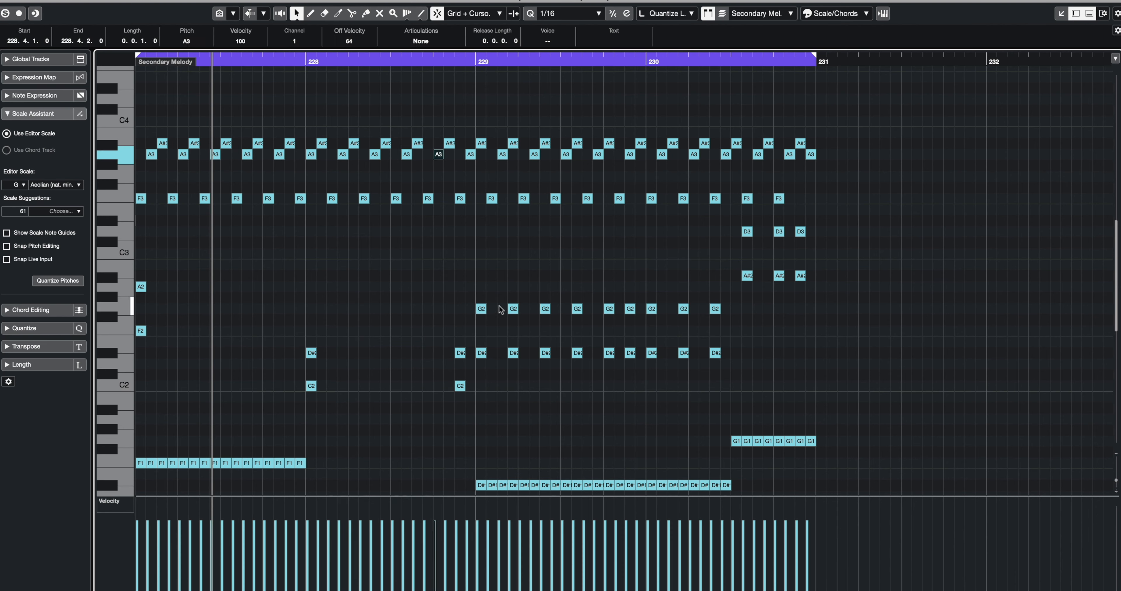
left_click_drag(503, 298, 721, 370)
key("Delete")
left_click_drag(468, 347, 451, 394)
key("Delete")
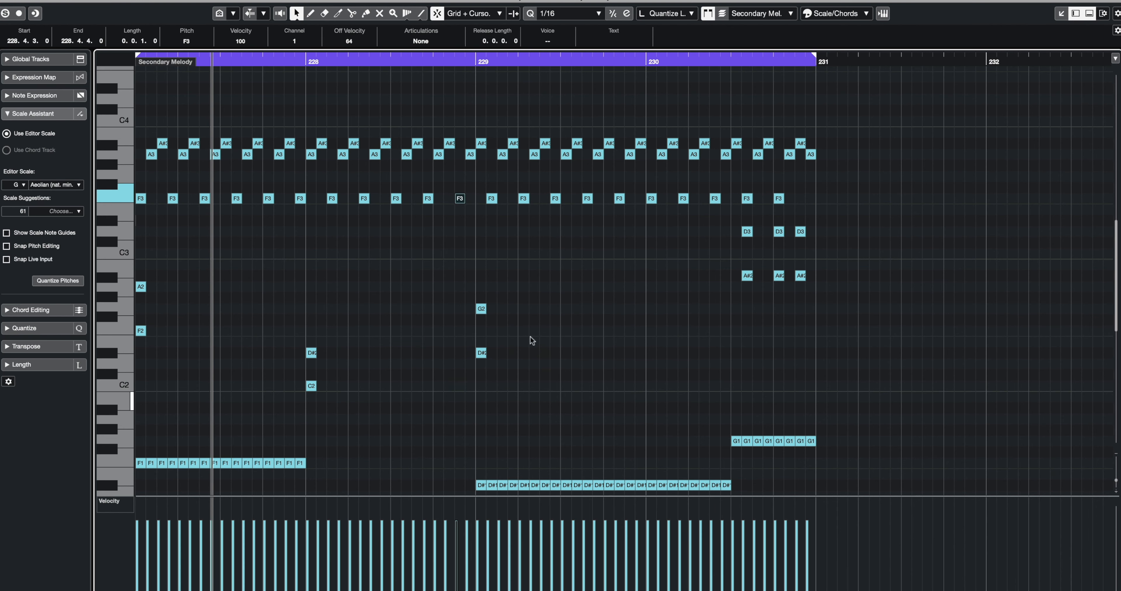
Delete the last two D3 and A#2 chords in bar 230 and the entire F3, A3 and A#3 arpeggio.
left_click_drag(766, 221, 855, 278)
key("Delete")
left_click_drag(874, 95, 141, 201)
key("Delete")
Delete the repeated bass notes, keeping only the first F1, C1, D#1 and G1, and leave the editor without closing the project.
left_click_drag(867, 411, 319, 464)
key("Delete")
scroll(731, 474, "down", 1)
key("Delete")
scroll(480, 450, "down", 3)
key("Delete")
left_click_drag(339, 376, 149, 409)
key("Delete")
key("super+w")
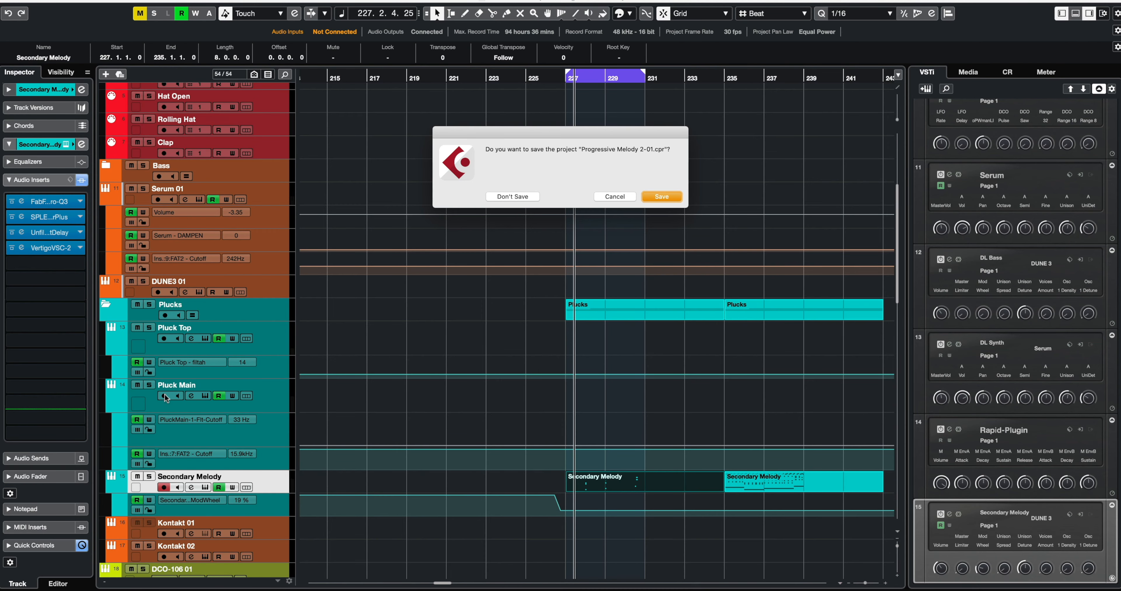
left_click(619, 196)
Lengthen all remaining notes of the original part to one bar, and delete the rising pickup notes that start before bar 227.
double_click(621, 480)
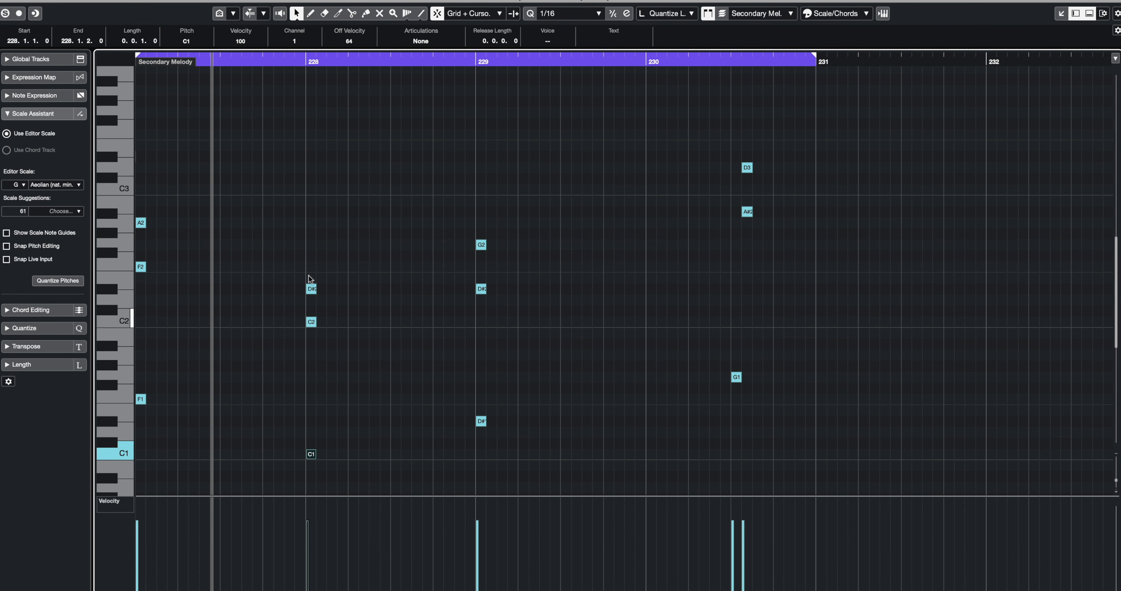
left_click_drag(327, 270, 303, 270)
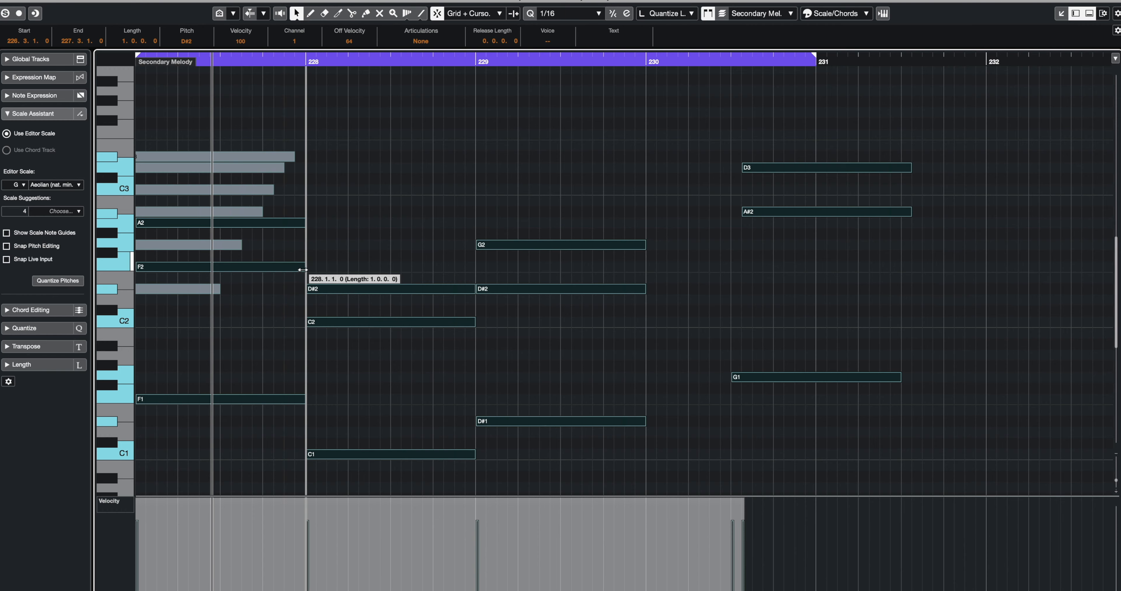
left_click(334, 216)
scroll(339, 215, "left", 5)
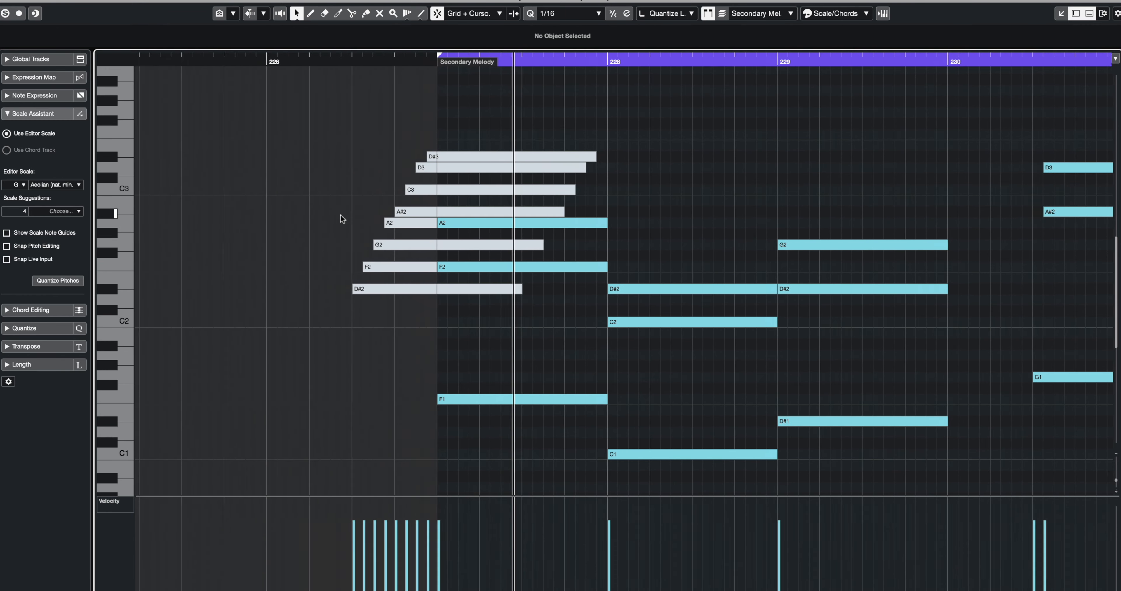
left_click_drag(357, 109, 464, 302)
key("Delete")
Extend the G2, D#2 and D#1 notes starting at bar 229 to the middle of bar 230.
left_click_drag(473, 124, 581, 467)
key("Delete")
scroll(503, 183, "right", 2)
scroll(504, 183, "right", 5)
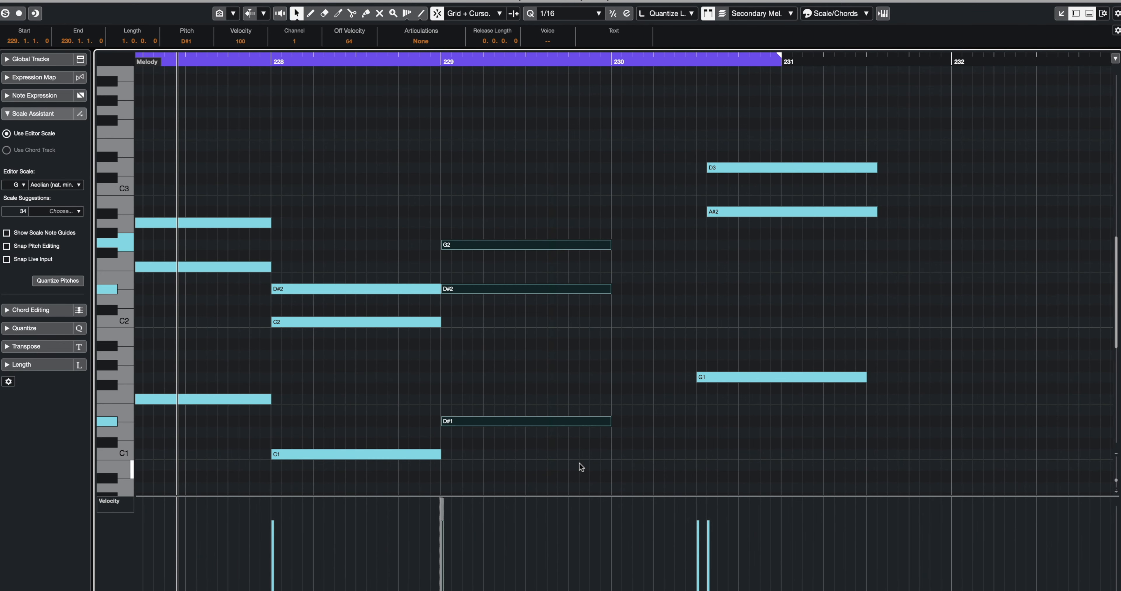
left_click_drag(606, 422, 691, 427)
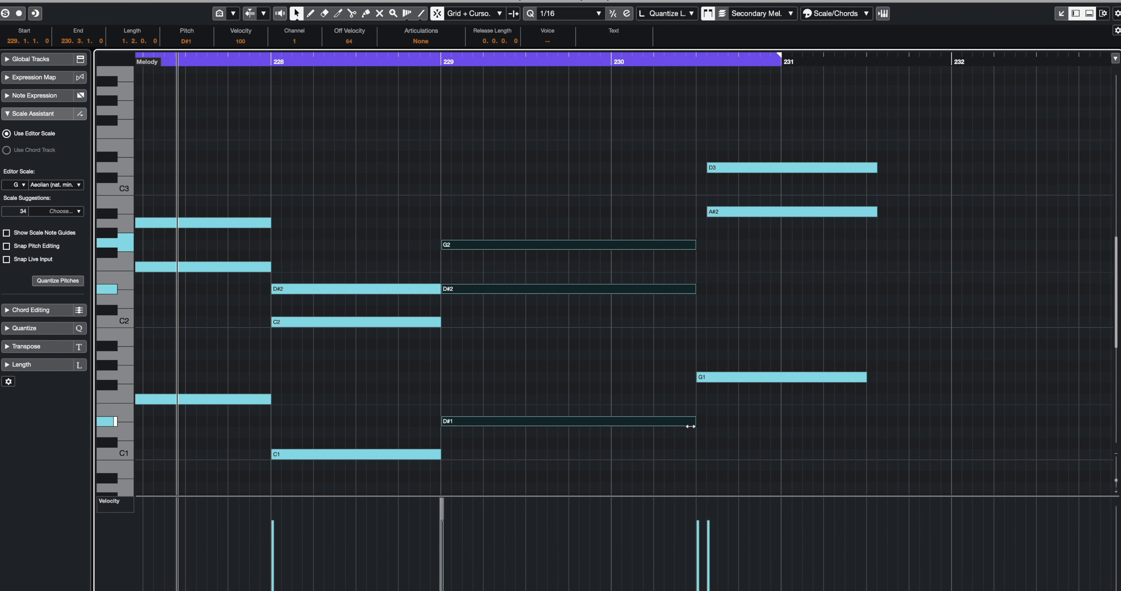
Align the last D3 and A#2 with G1 at the middle of bar 230, and shorten all three to end at bar 231.
left_click_drag(740, 127, 733, 213)
left_click_drag(807, 121, 795, 462)
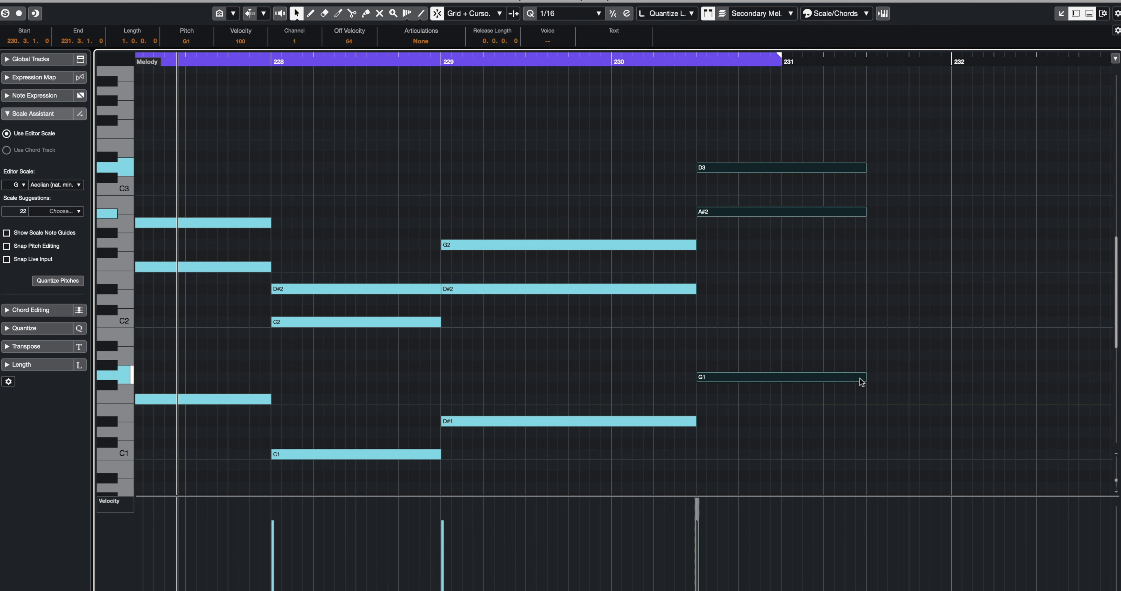
left_click_drag(864, 378, 763, 382)
left_click(764, 321)
scroll(748, 333, "left", 3)
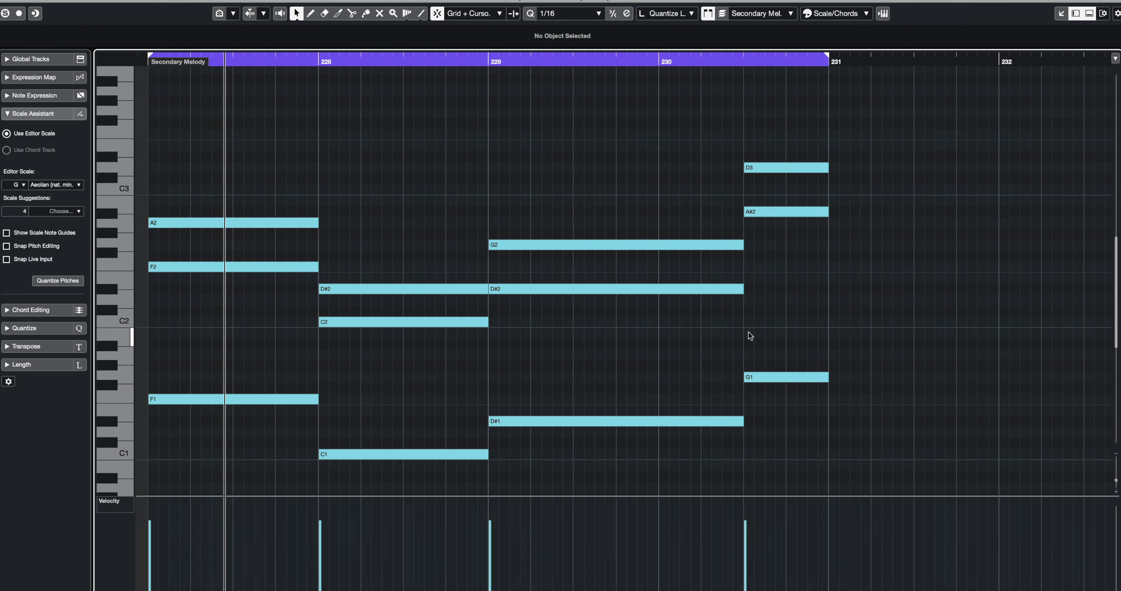
scroll(742, 337, "down", 2)
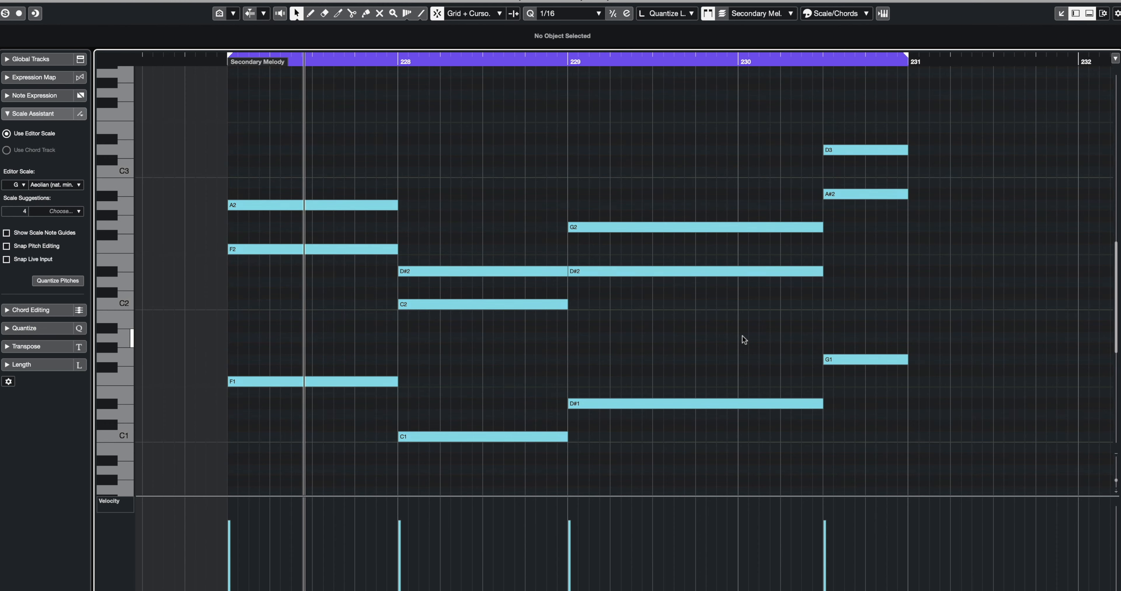
Close the sustained chord part and open the duplicated Secondary Melody part at bar 235 for editing.
key("Return")
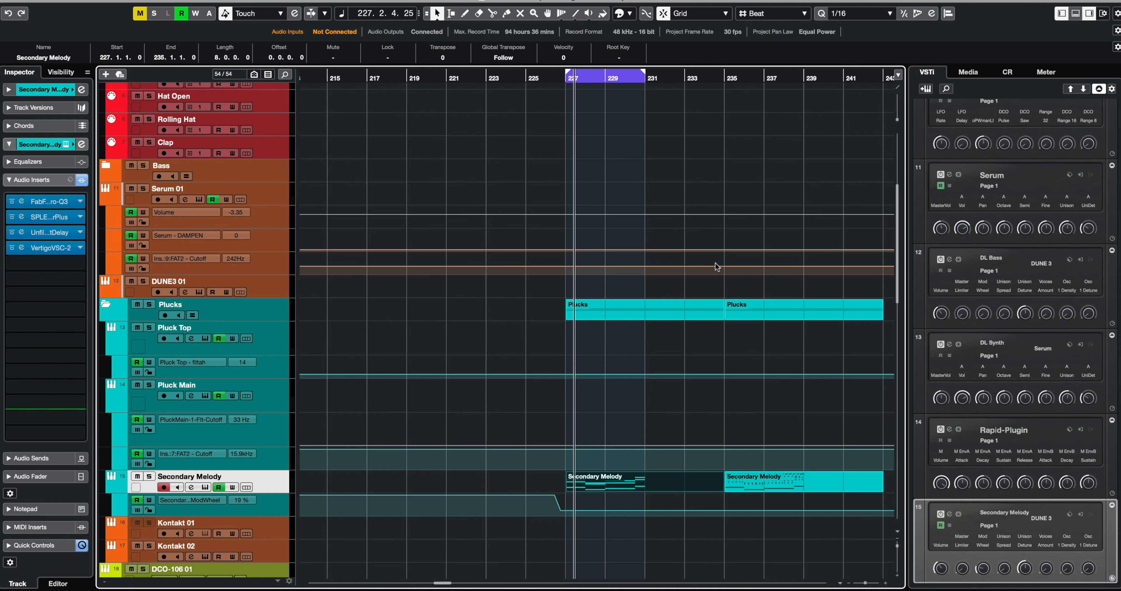
double_click(826, 483)
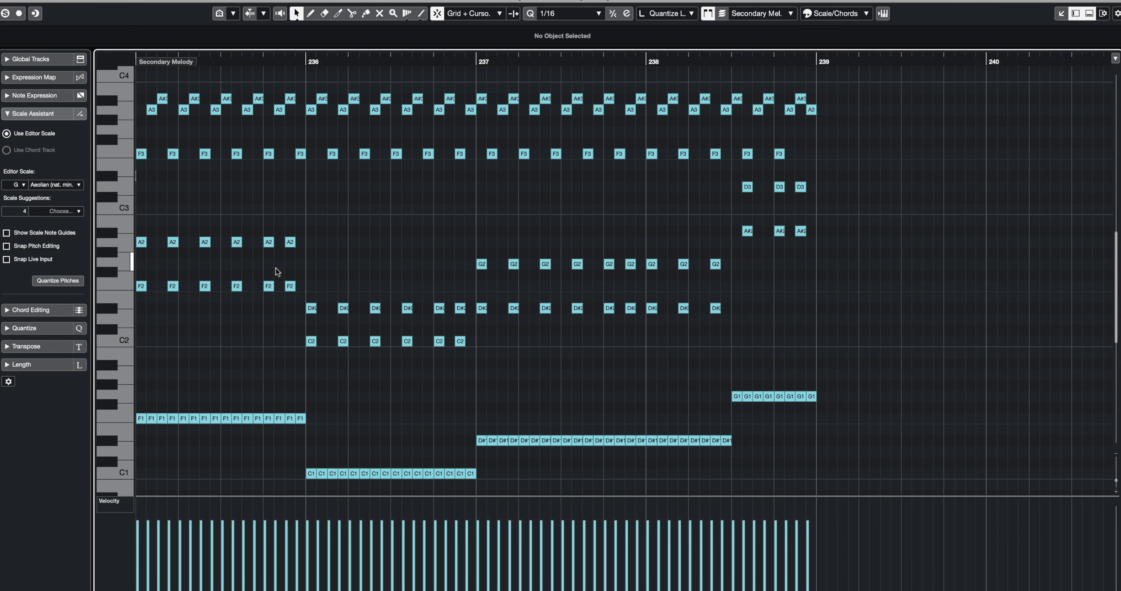